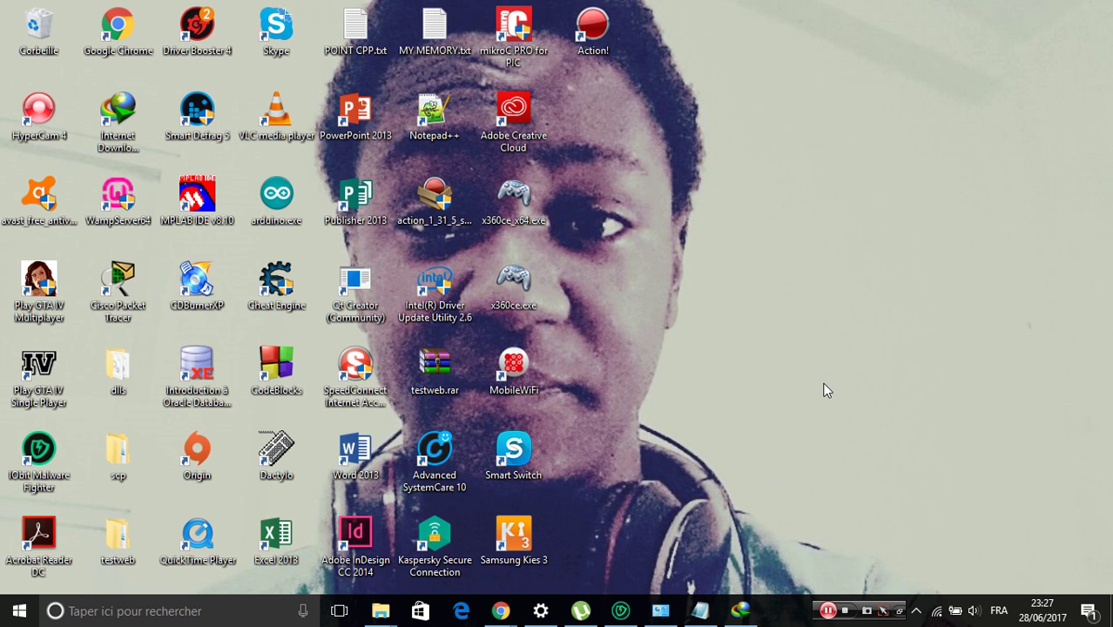
Launch Play GTA IV Single Player from the desktop, and open its shortcut's file location through the shortcut properties.
double_click(65, 373)
right_click(49, 383)
mouse_move(159, 455)
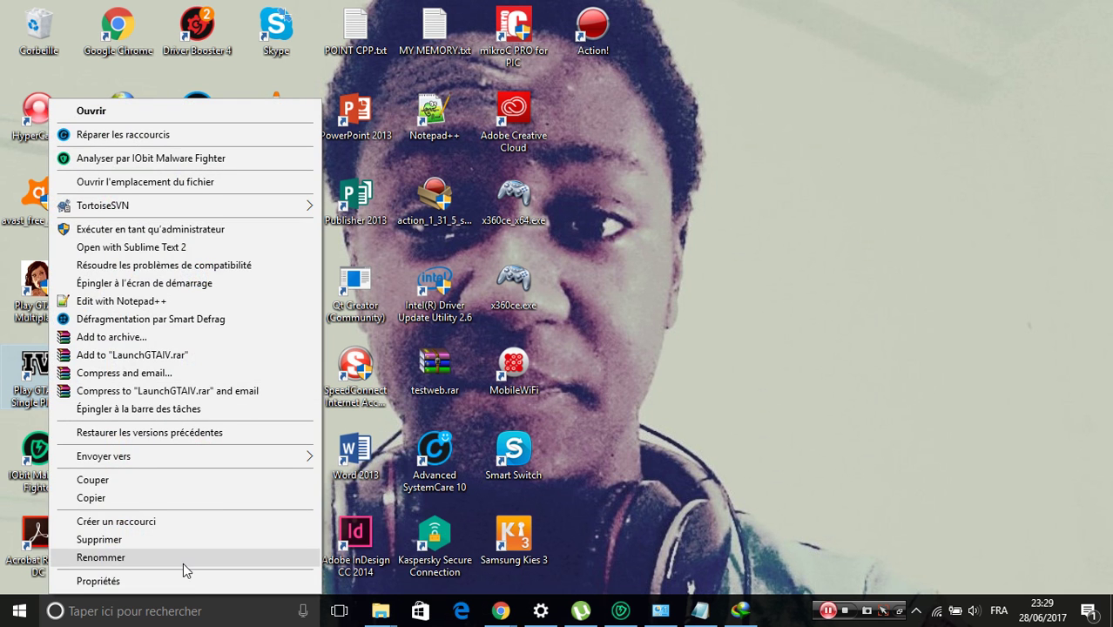
click(184, 581)
click(139, 460)
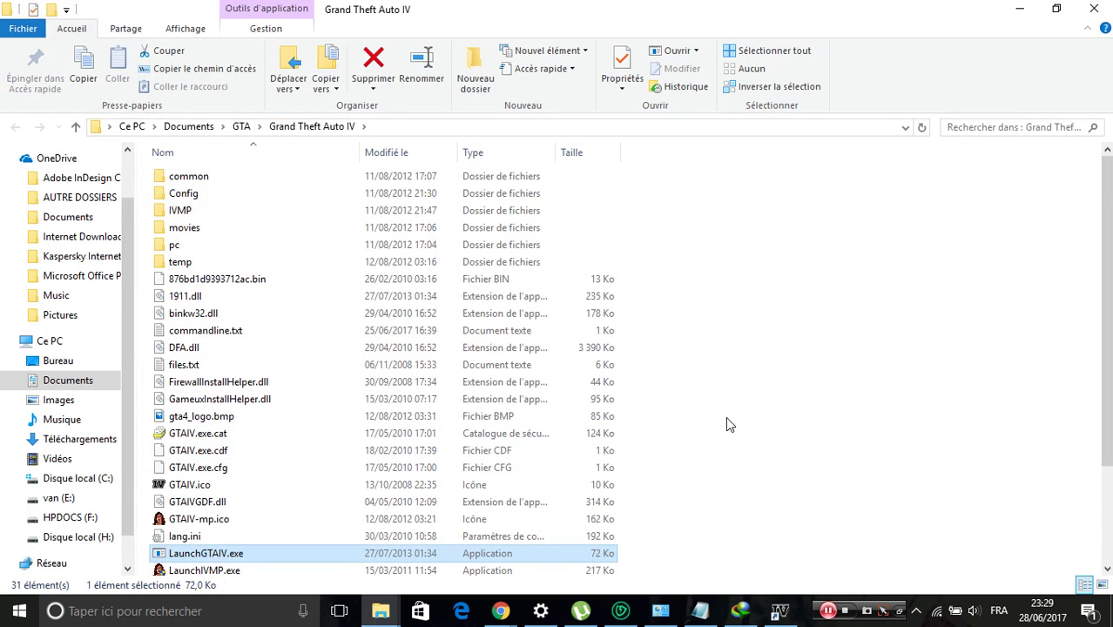
scroll(726, 416, down, 1)
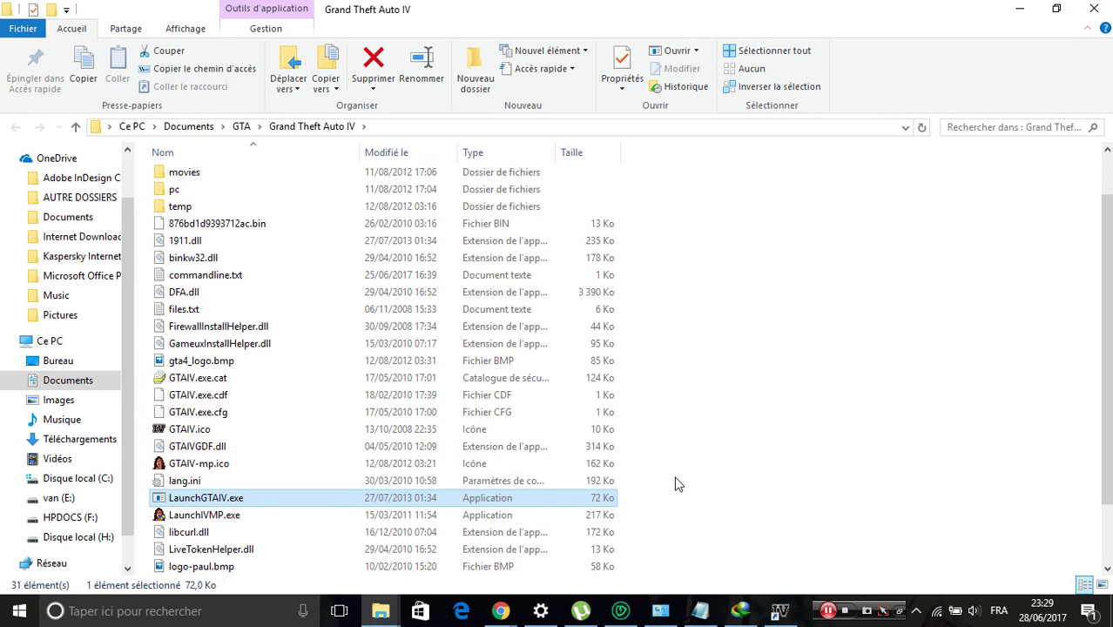
Move x360ce.exe from the desktop into the Grand Theft Auto IV folder.
click(1056, 9)
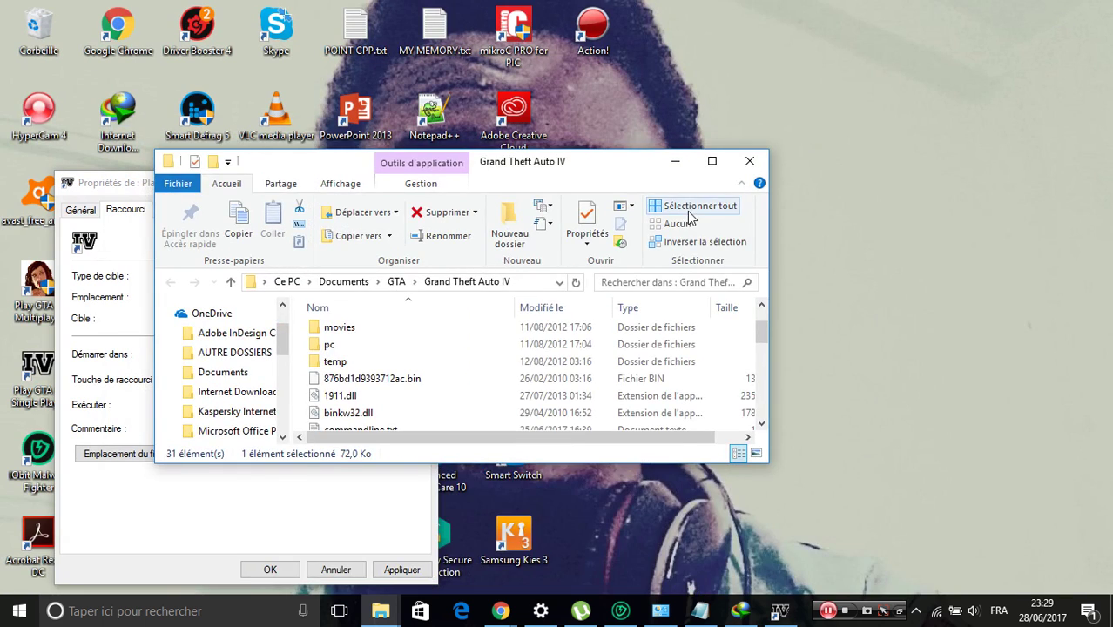
drag(594, 173, 1010, 225)
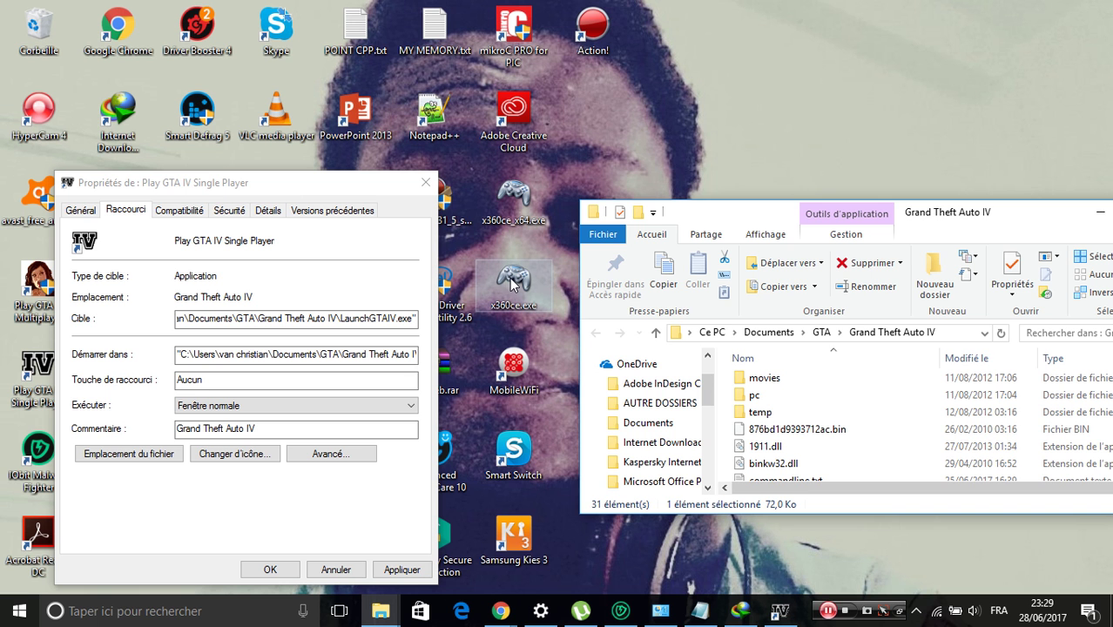
drag(512, 280, 867, 453)
drag(977, 212, 849, 153)
click(883, 138)
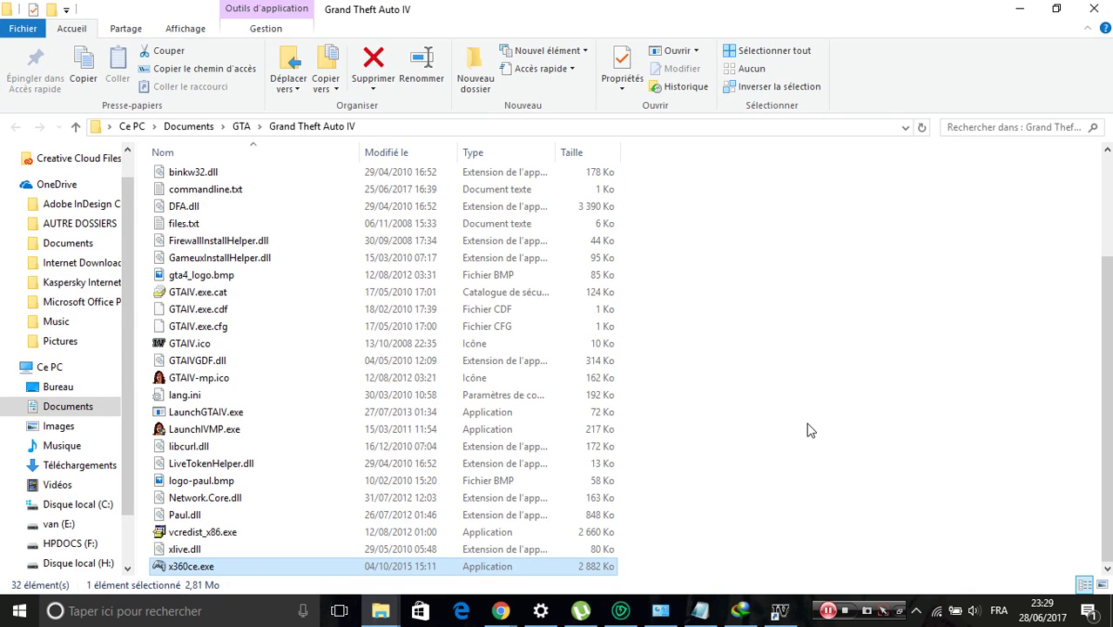
Run x360ce.exe in the game folder as administrator, and clear away the folder and shortcut properties windows.
right_click(245, 564)
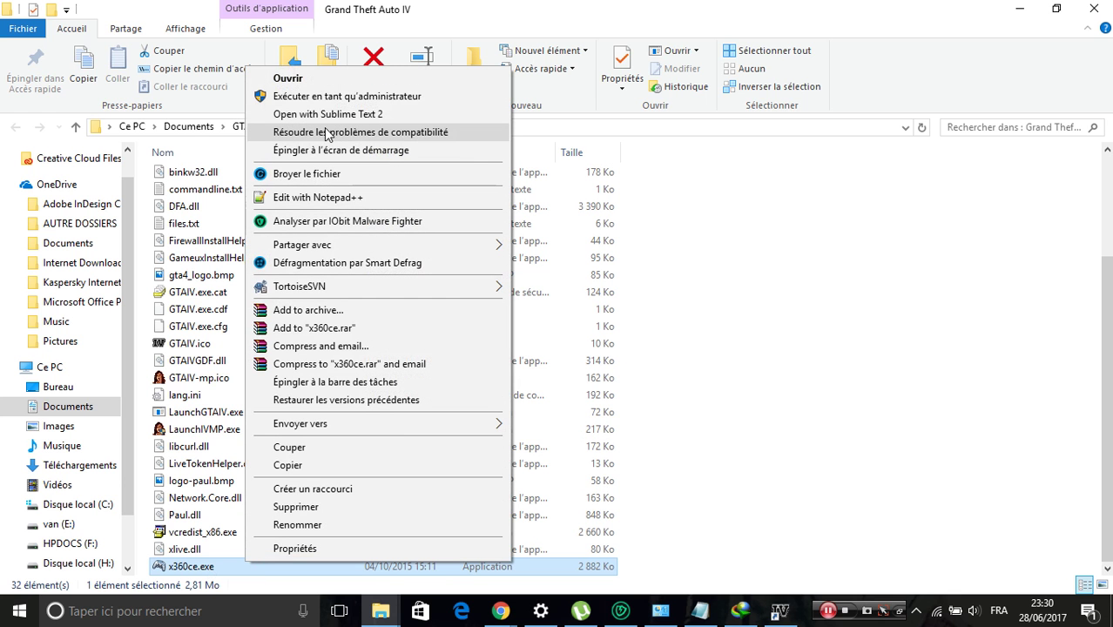
click(364, 98)
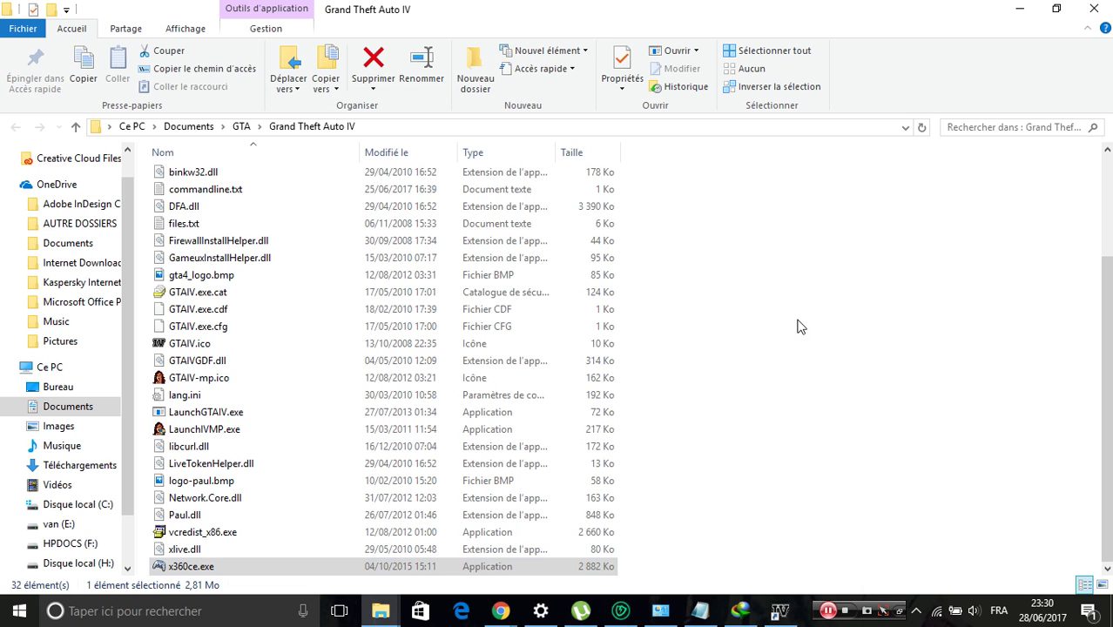
click(1018, 8)
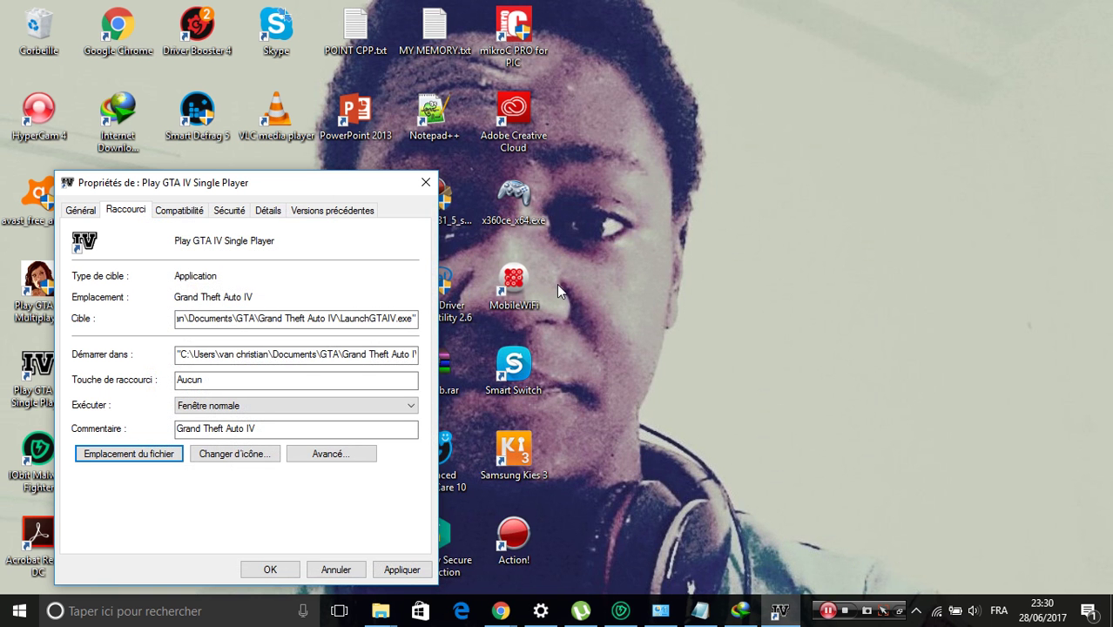
click(426, 185)
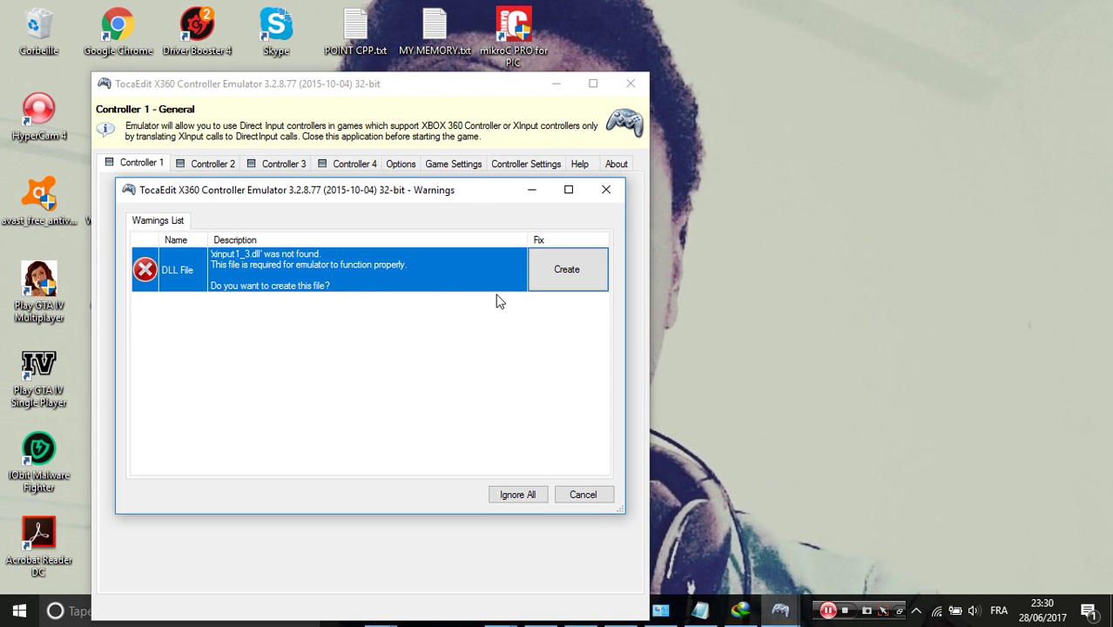
Create the missing xinput1_3.dll file and load settings for the Generic USB Joystick using the automatic search.
click(566, 271)
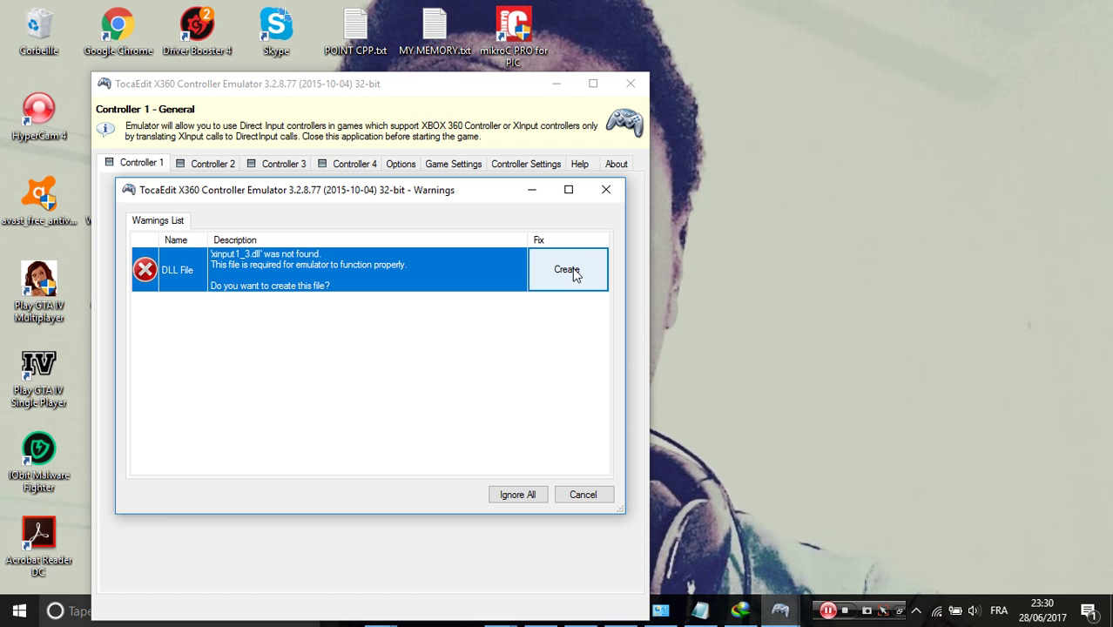
click(572, 271)
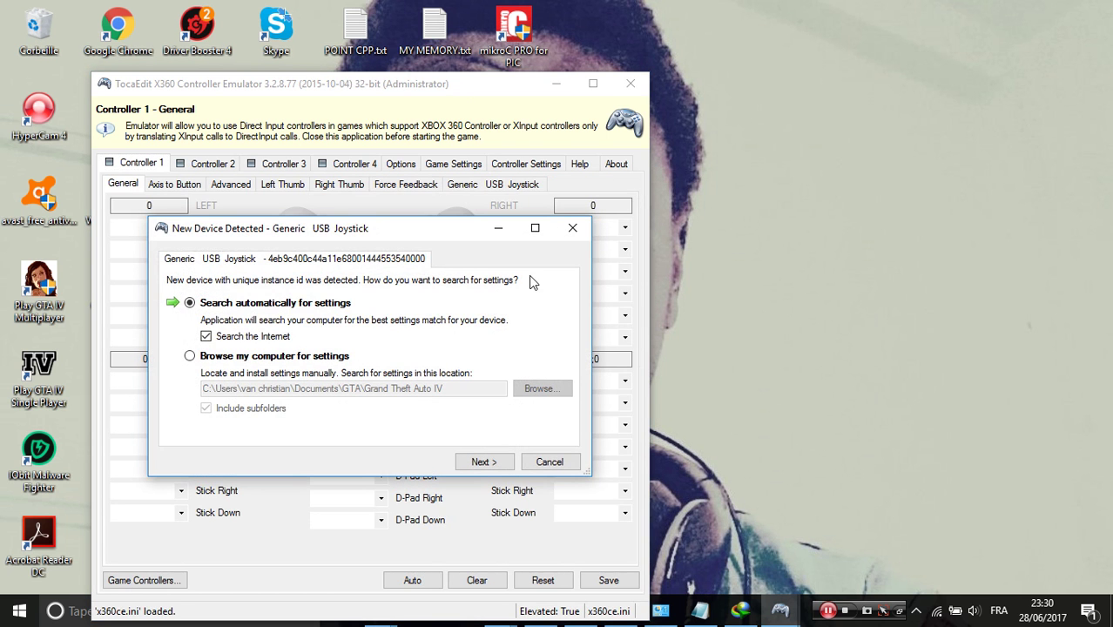
click(481, 464)
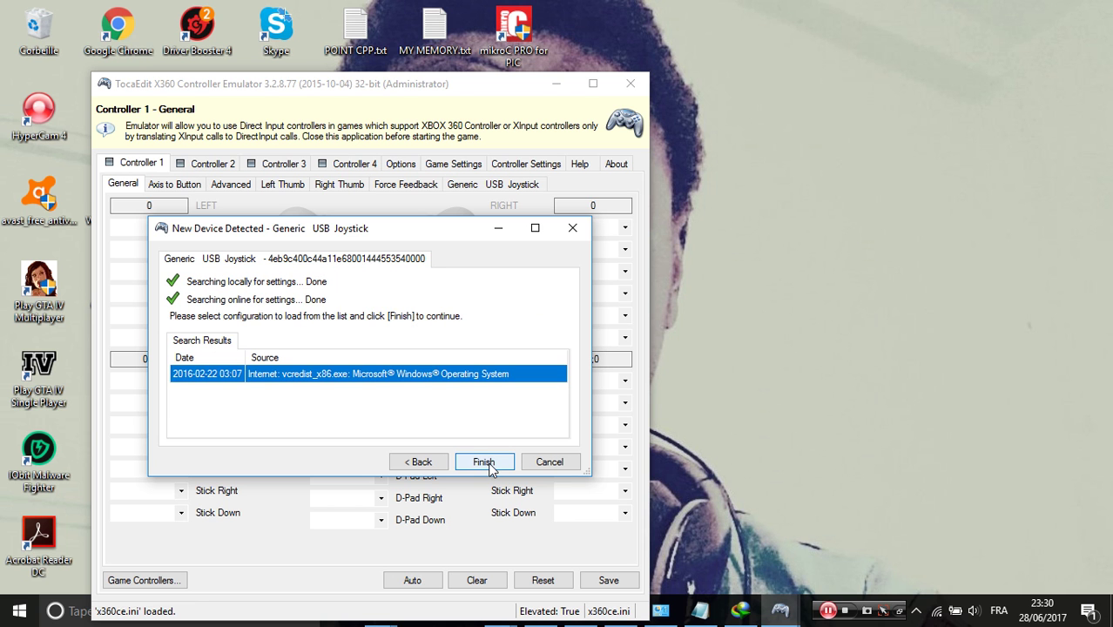
click(484, 463)
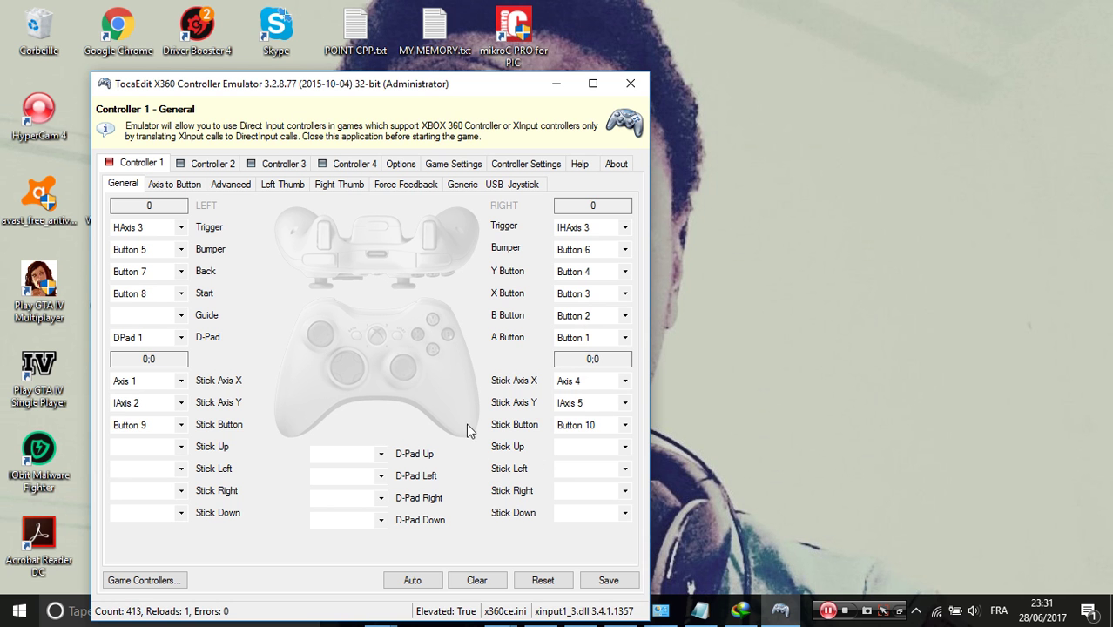
Fill all Controller 1 settings automatically in the controller emulator.
drag(460, 92, 558, 42)
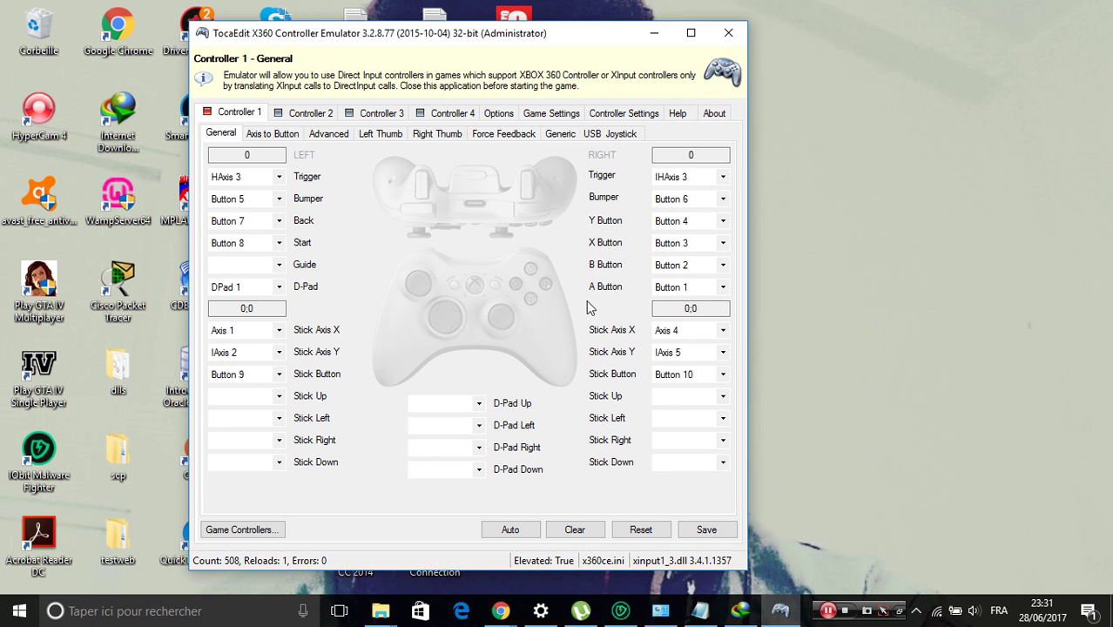
click(511, 530)
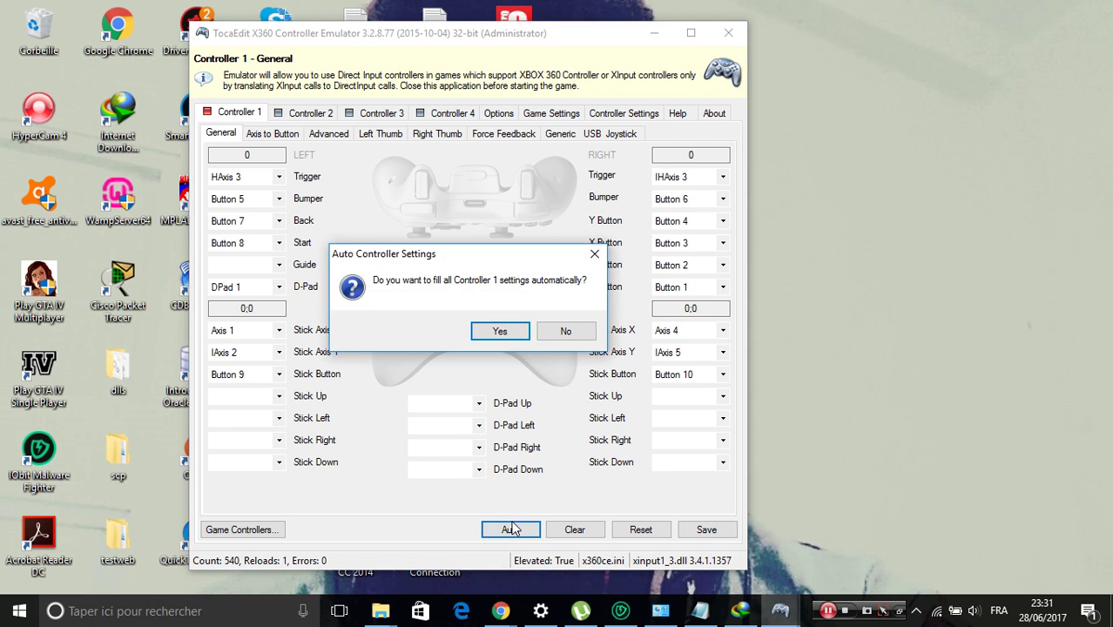
click(500, 331)
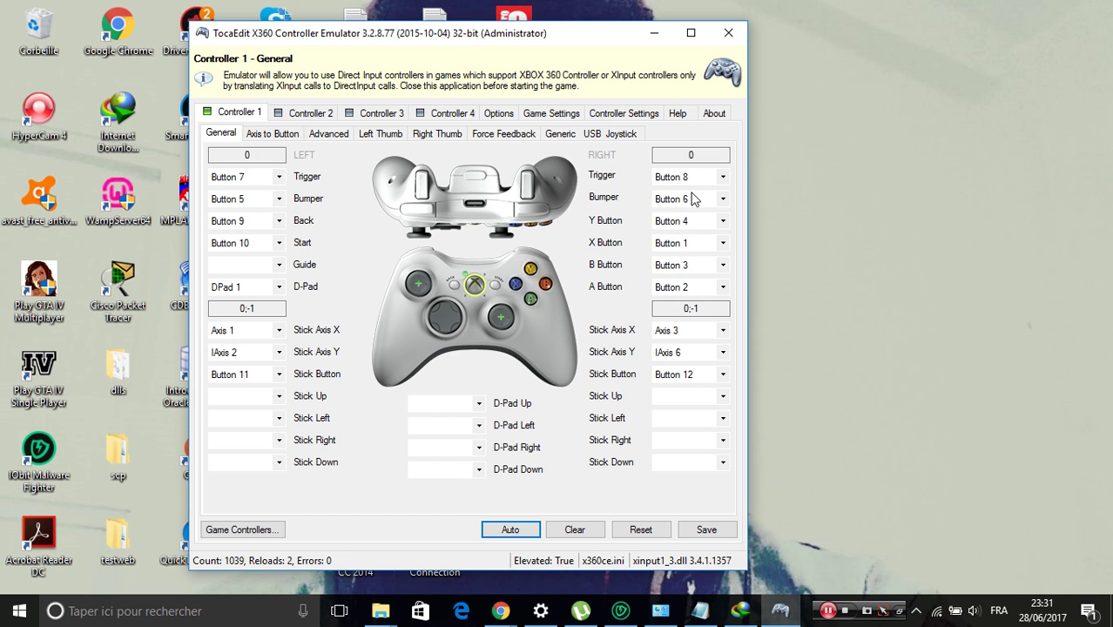
Map Controller 1's B button to Button 2 and its A button to Button 3.
click(723, 264)
mouse_move(736, 323)
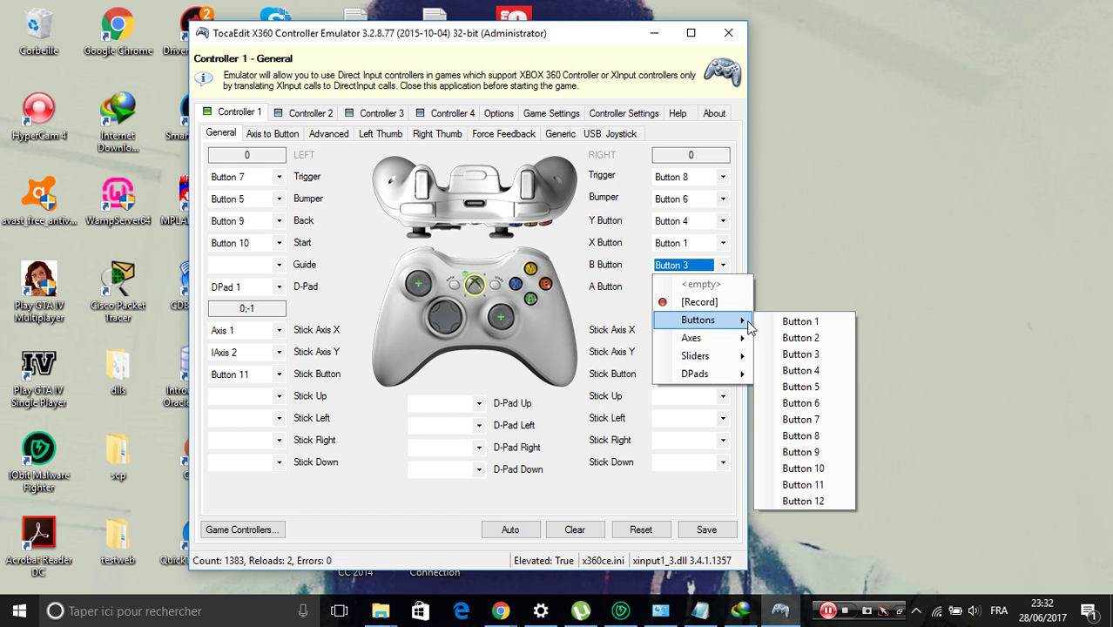
click(781, 339)
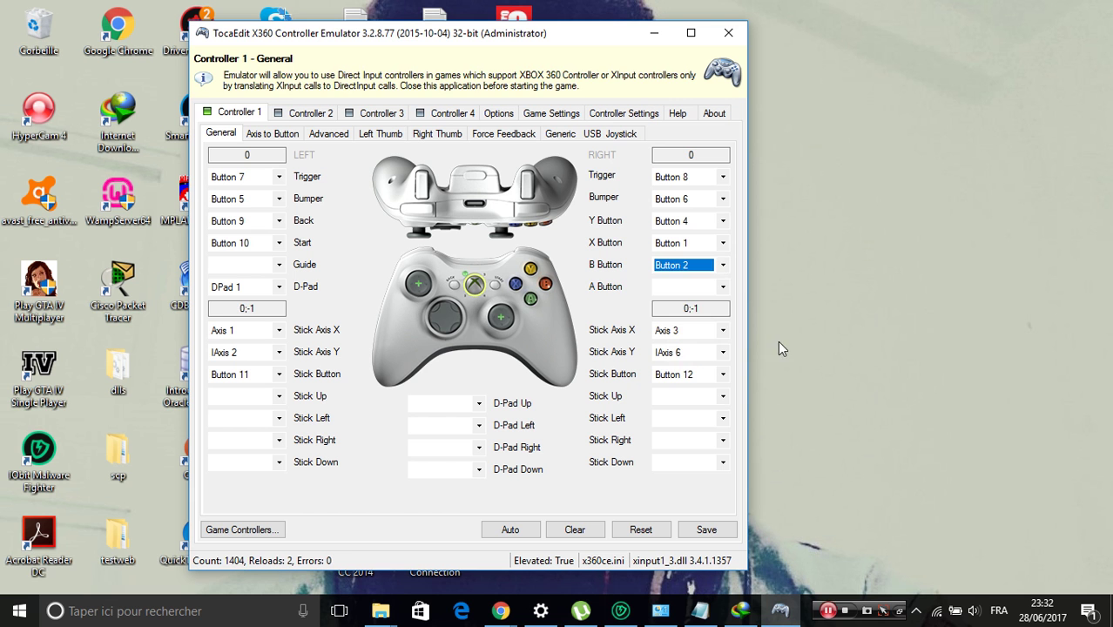
click(724, 286)
mouse_move(731, 341)
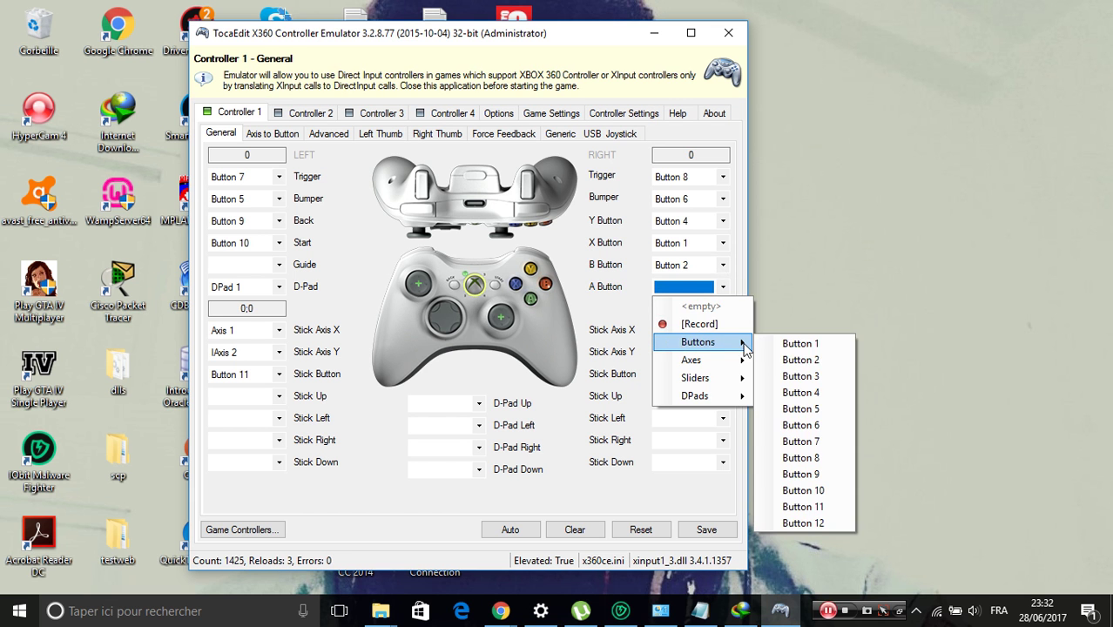
click(784, 375)
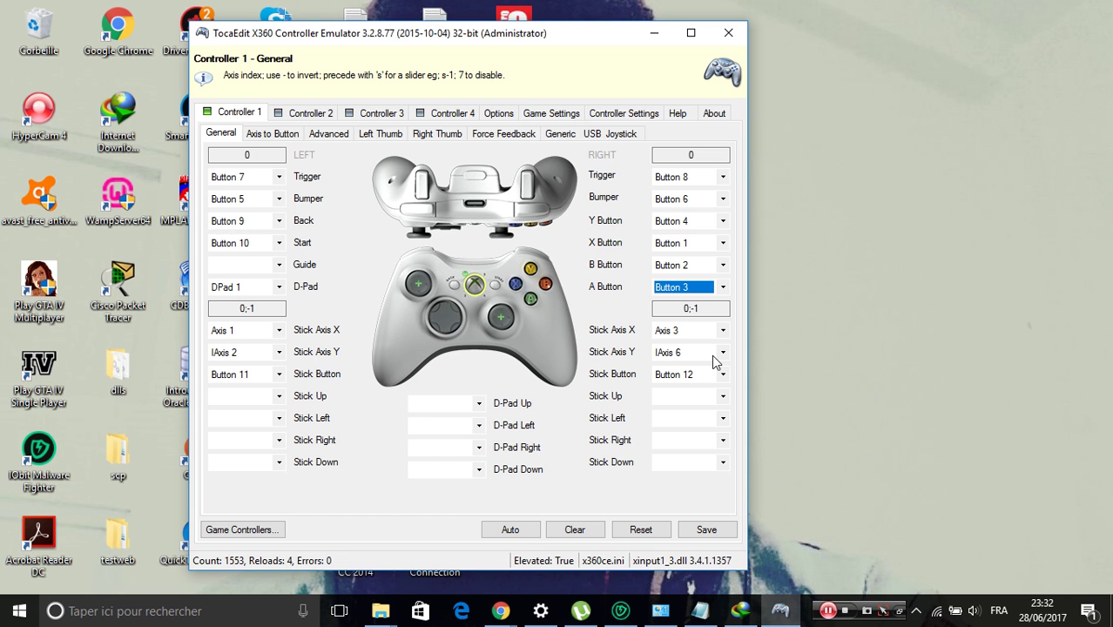
Map Controller 1's Y button to Button 1 and its X button to Button 4.
click(722, 220)
mouse_move(729, 275)
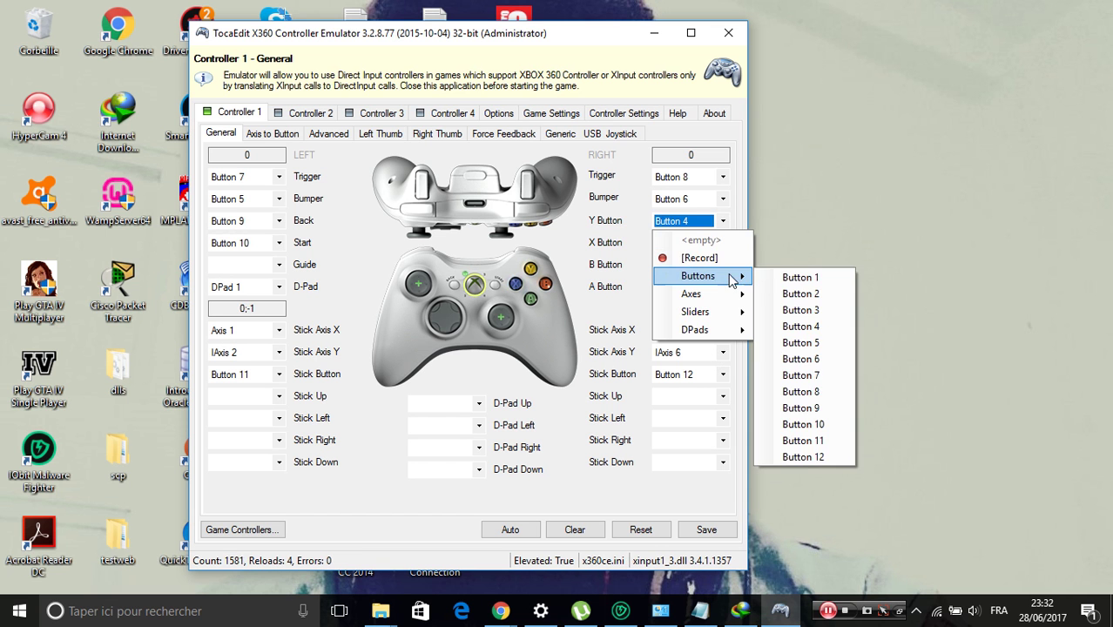
click(777, 277)
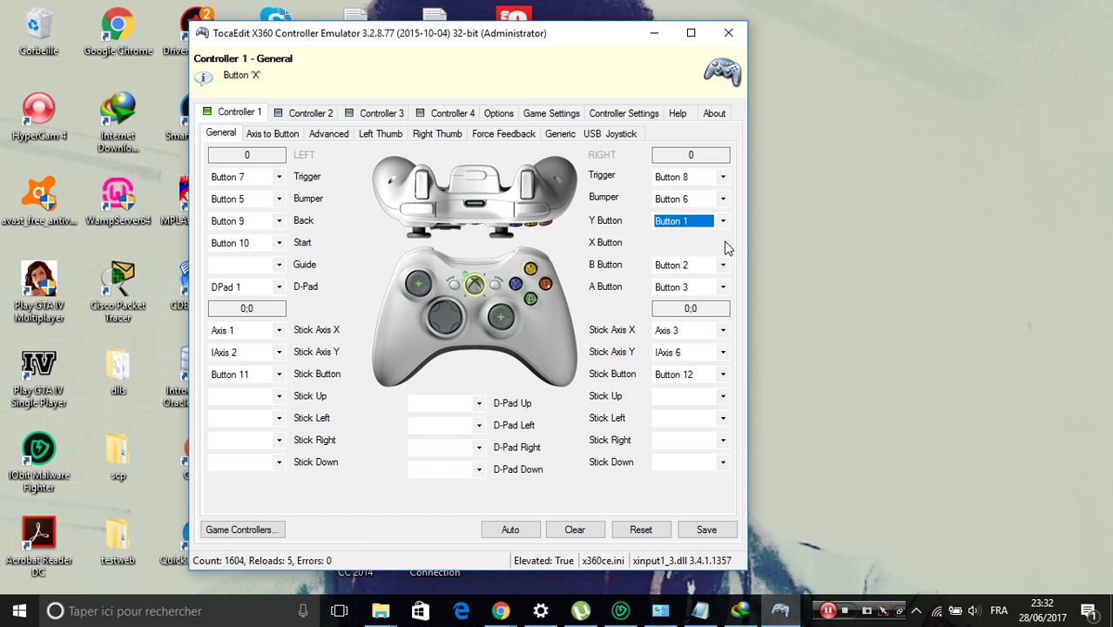
click(723, 243)
mouse_move(731, 298)
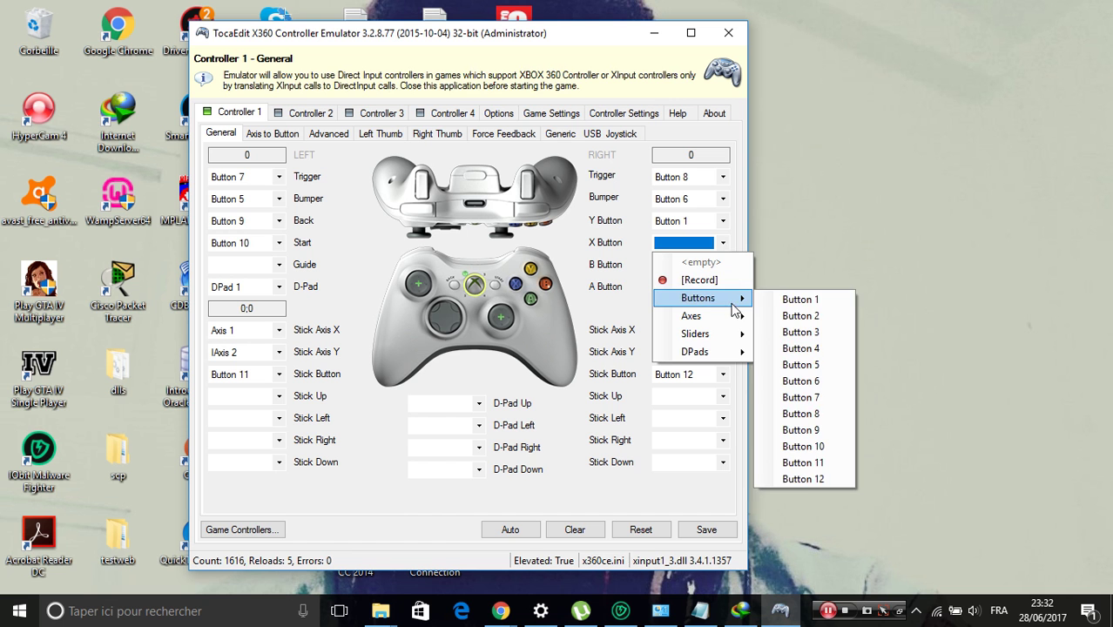
click(783, 351)
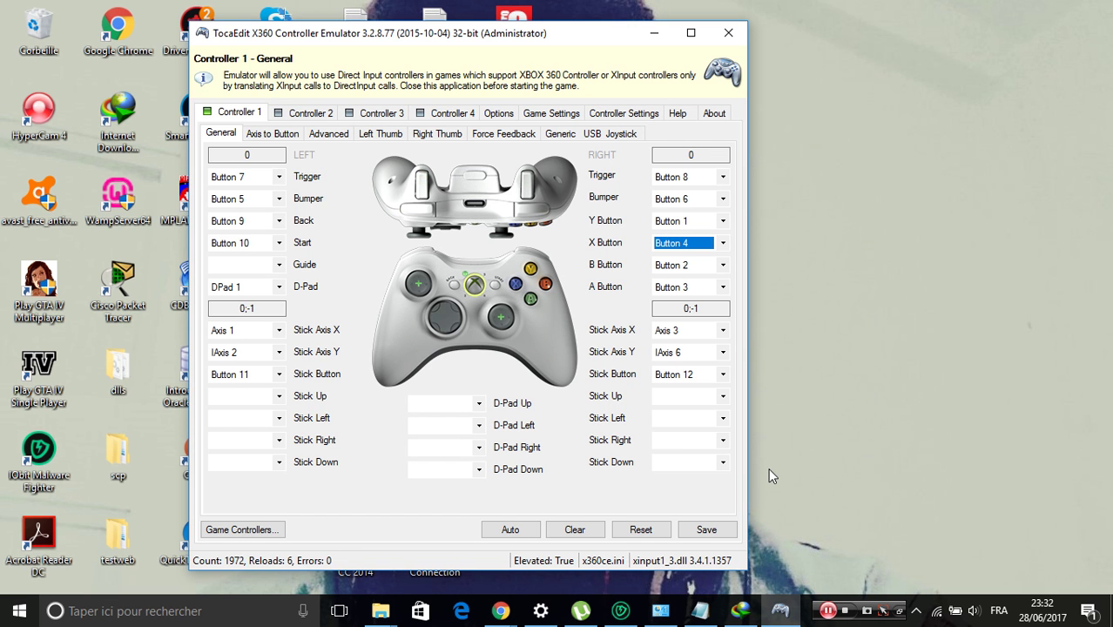
Save the Controller 1 mapping and close the emulator to start Play GTA IV Single Player.
click(721, 534)
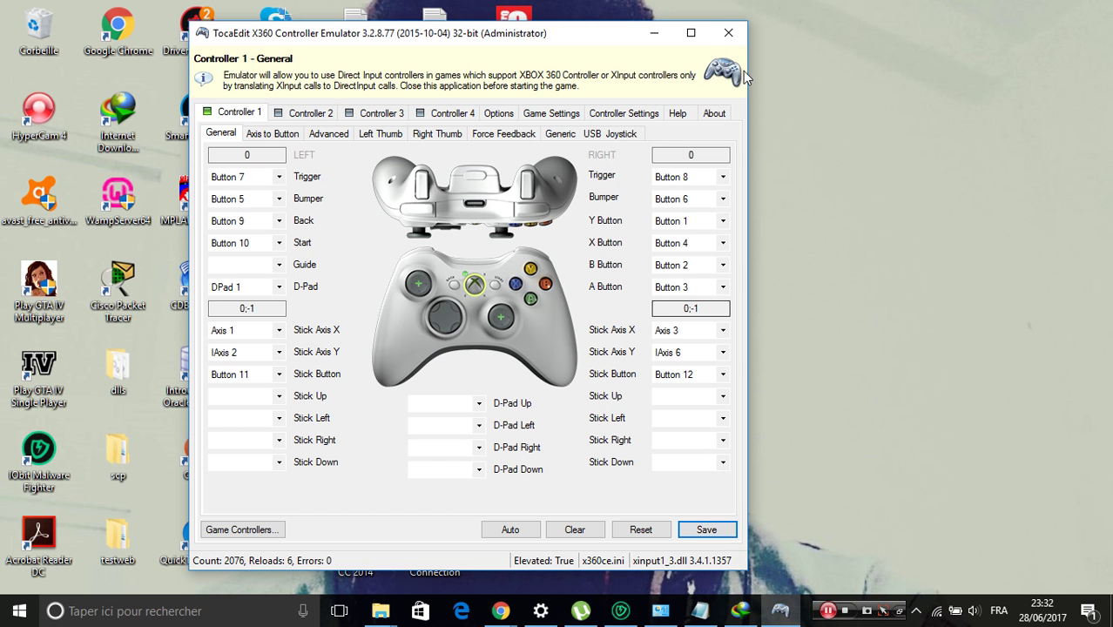
click(736, 41)
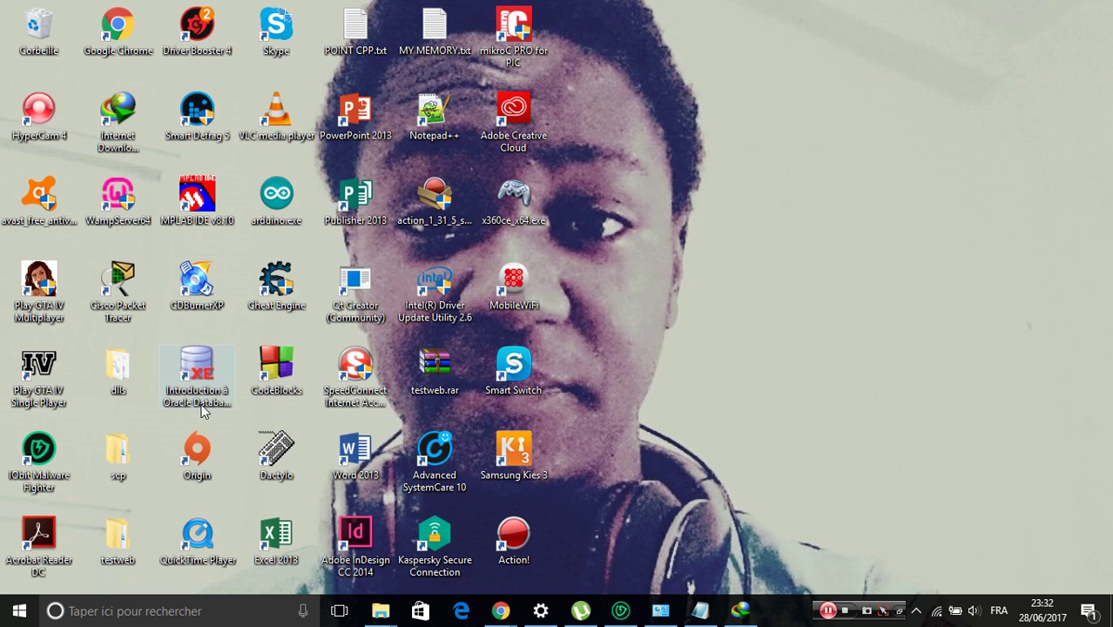
double_click(38, 388)
Reopen the file location of the Play GTA IV Single Player shortcut in a maximized folder window.
right_click(48, 383)
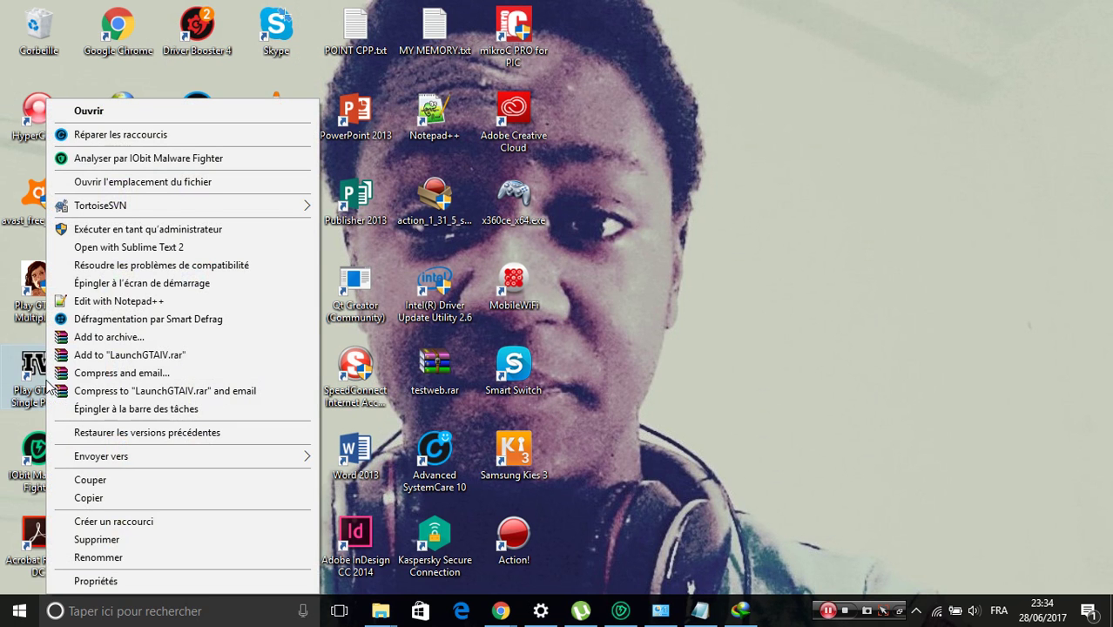
click(157, 583)
click(137, 460)
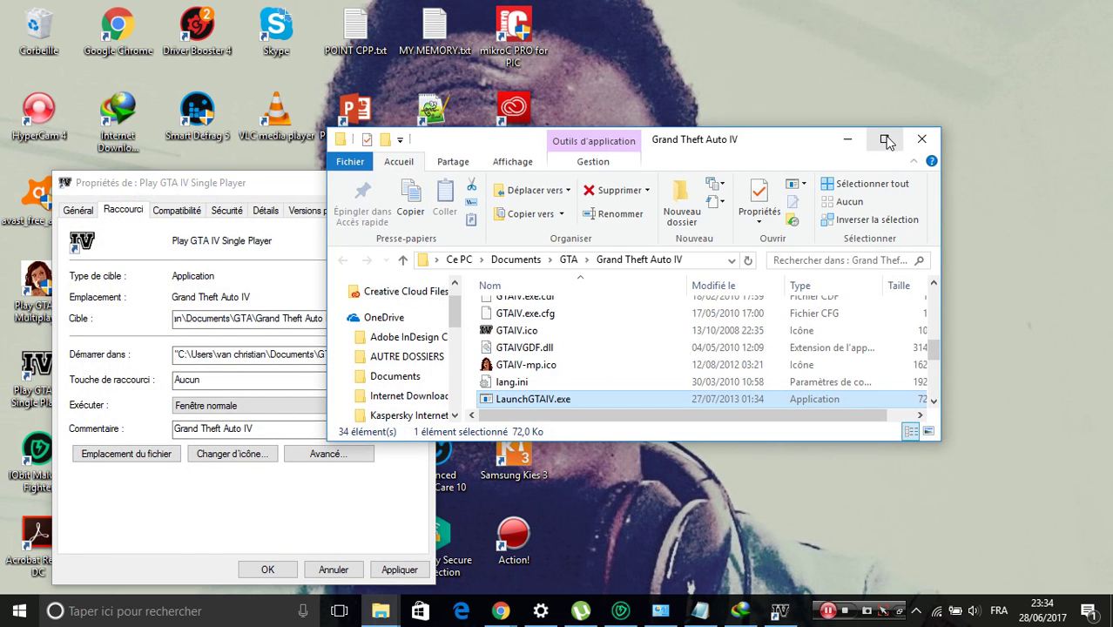
click(884, 139)
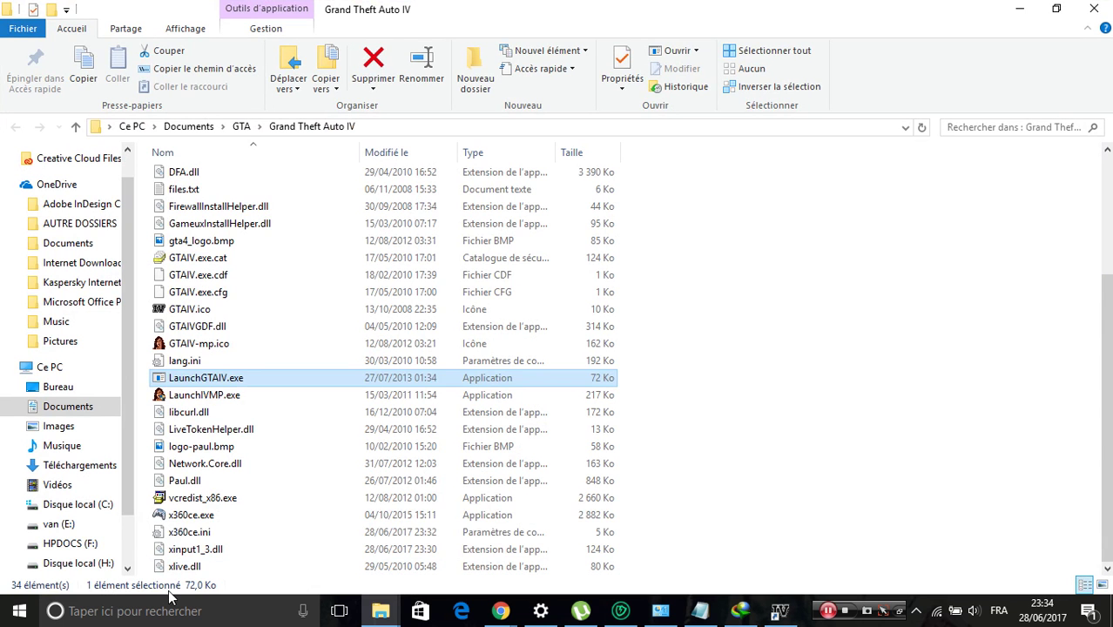
Examine the x360ce.exe and xinput1_3.dll files in the Grand Theft Auto IV folder.
click(194, 520)
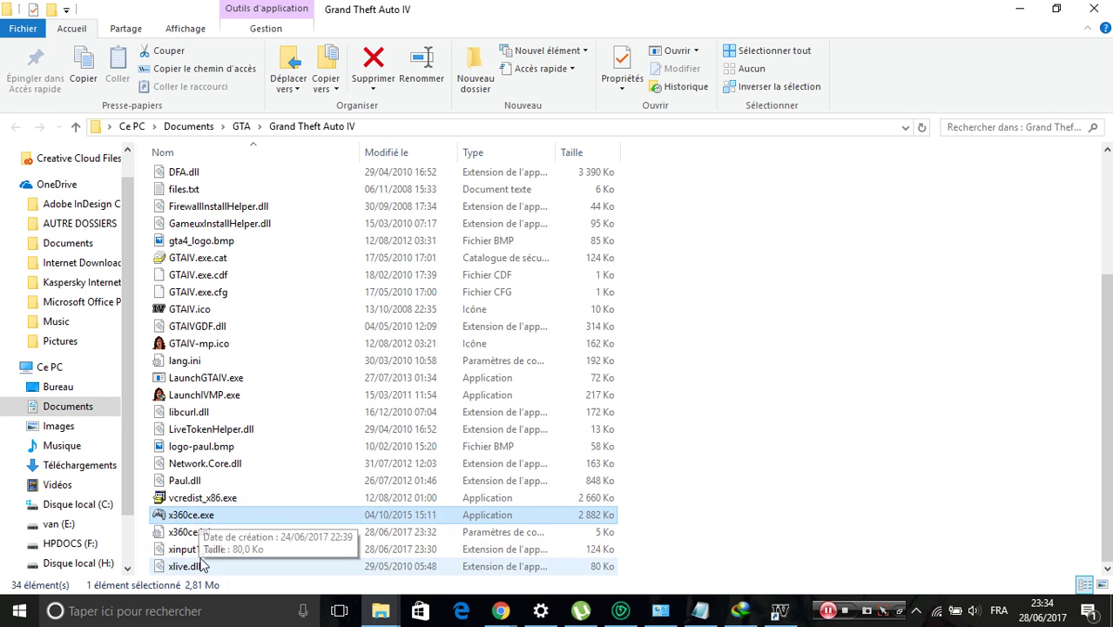
click(531, 554)
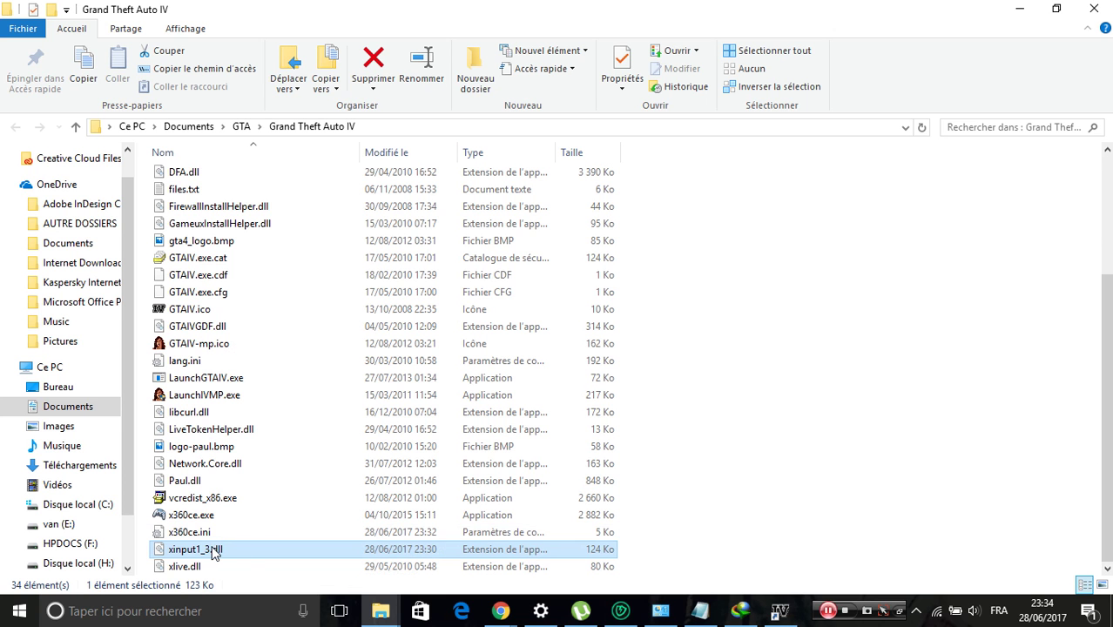
mouse_move(214, 554)
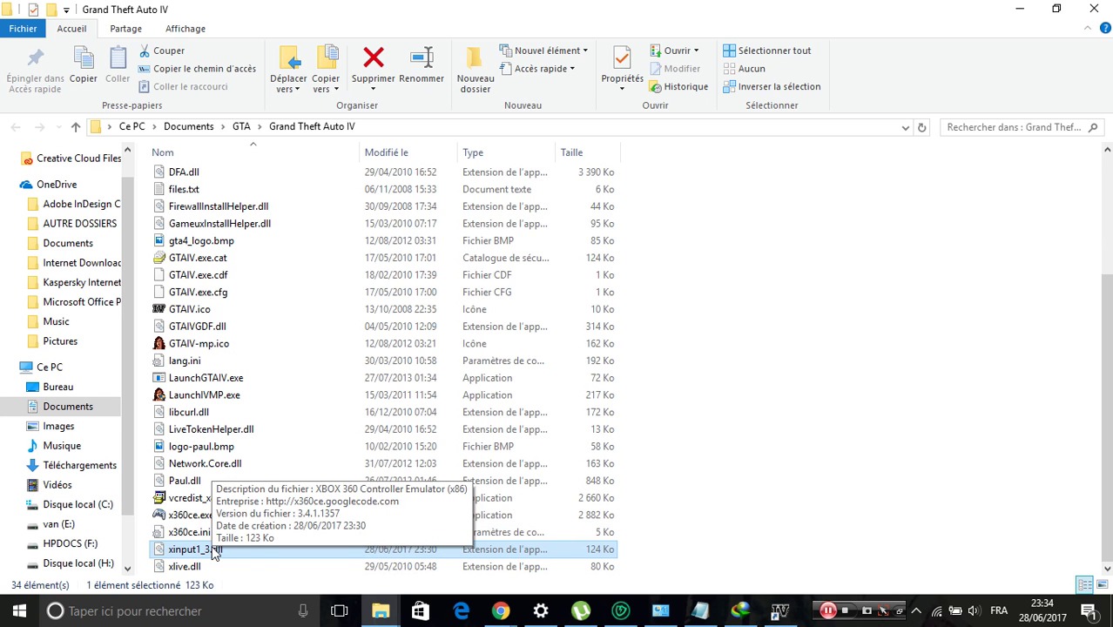
mouse_move(381, 610)
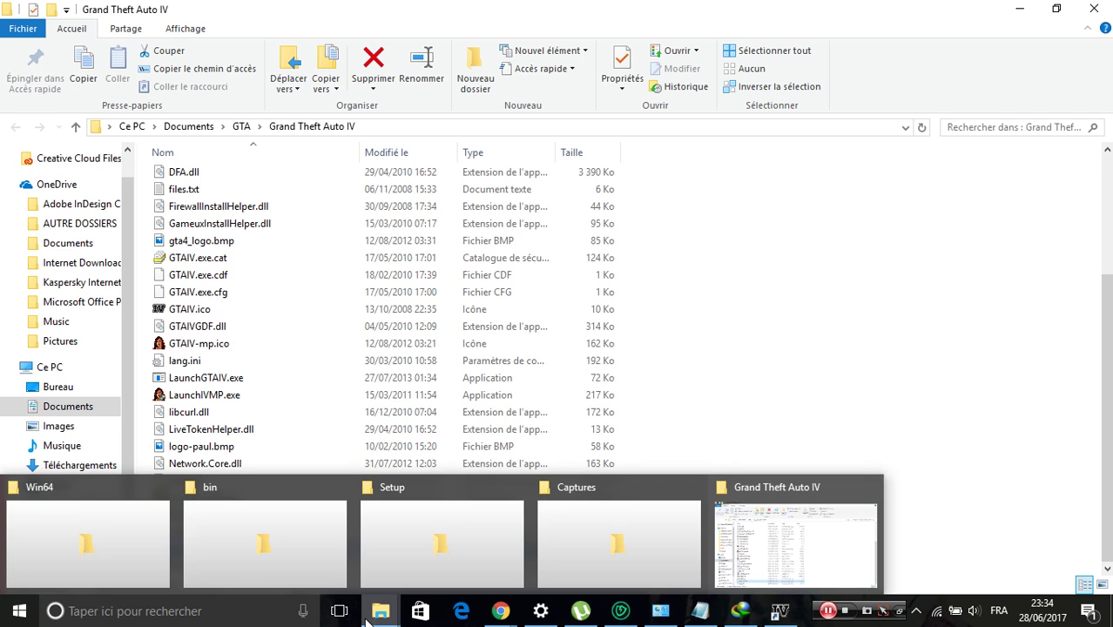
mouse_move(265, 555)
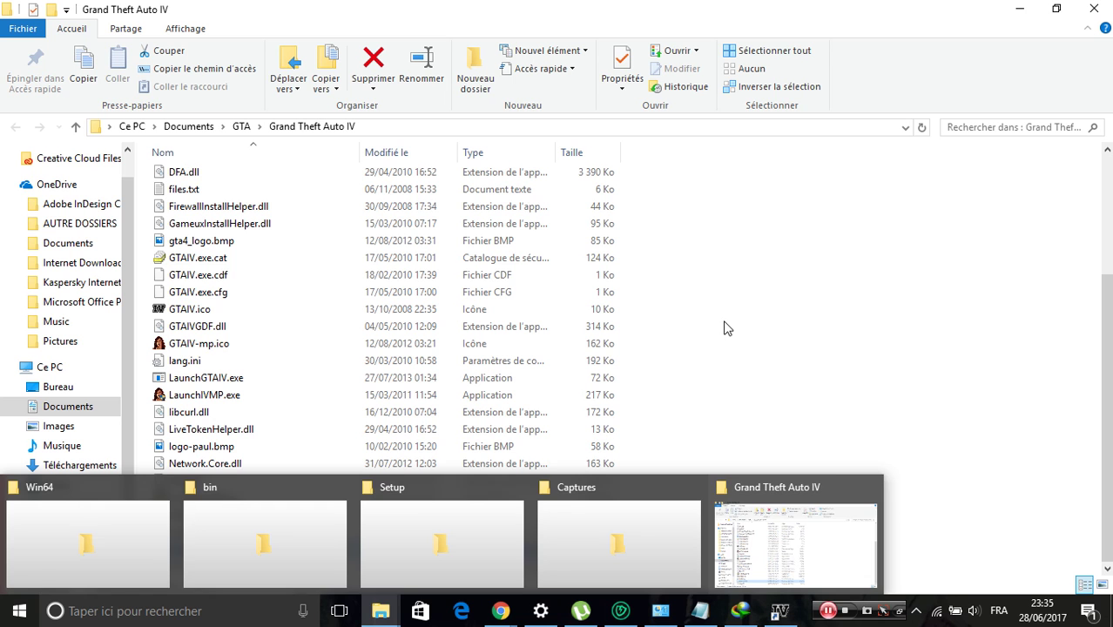
Examine the x360ce and xinput files in the Far Cry Primal bin folder and the Batman Arkham Knight Win64 folder.
click(286, 542)
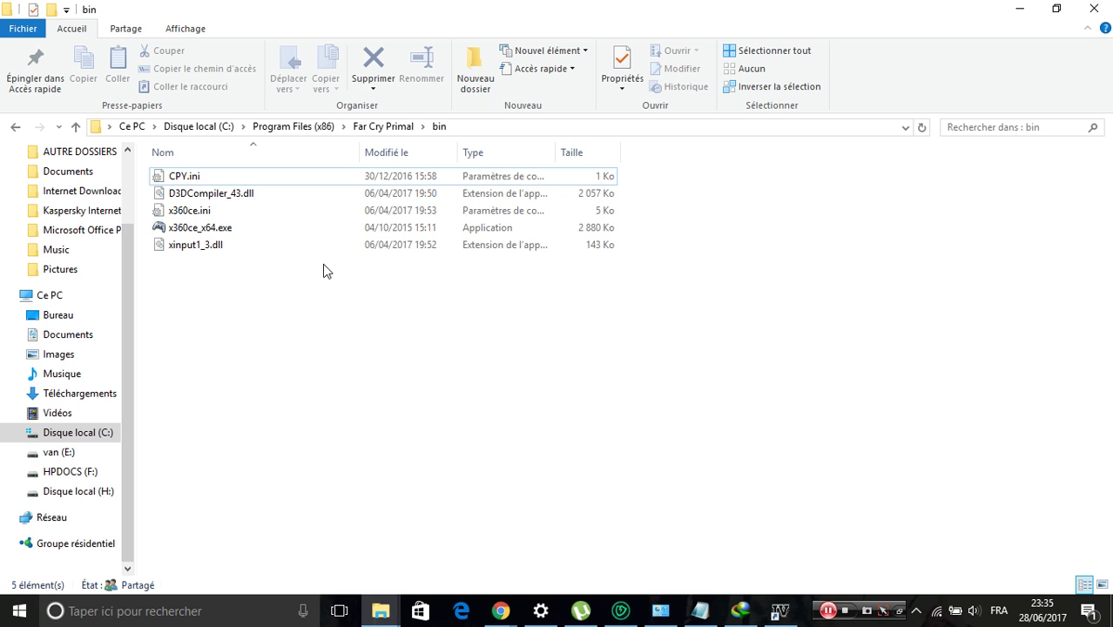
mouse_move(383, 608)
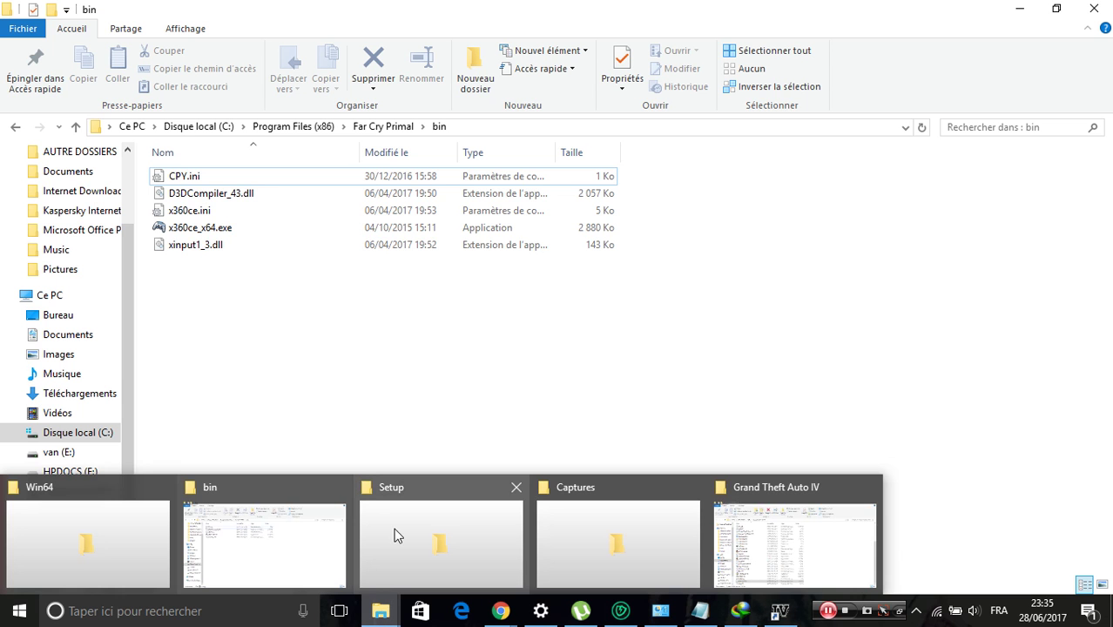
mouse_move(401, 527)
click(124, 528)
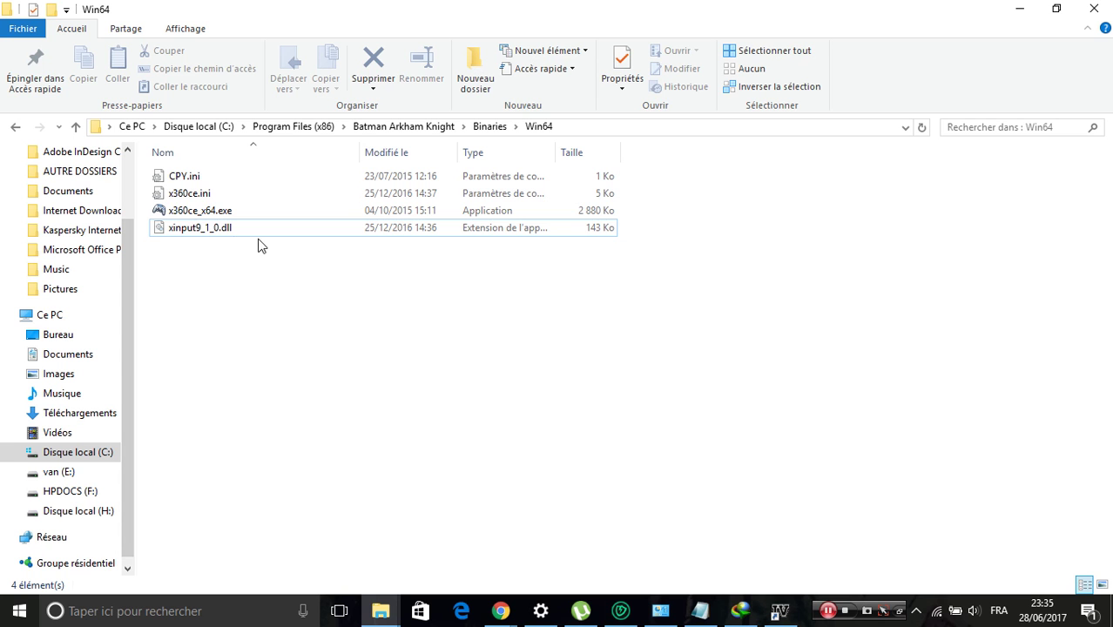
click(201, 232)
mouse_move(193, 241)
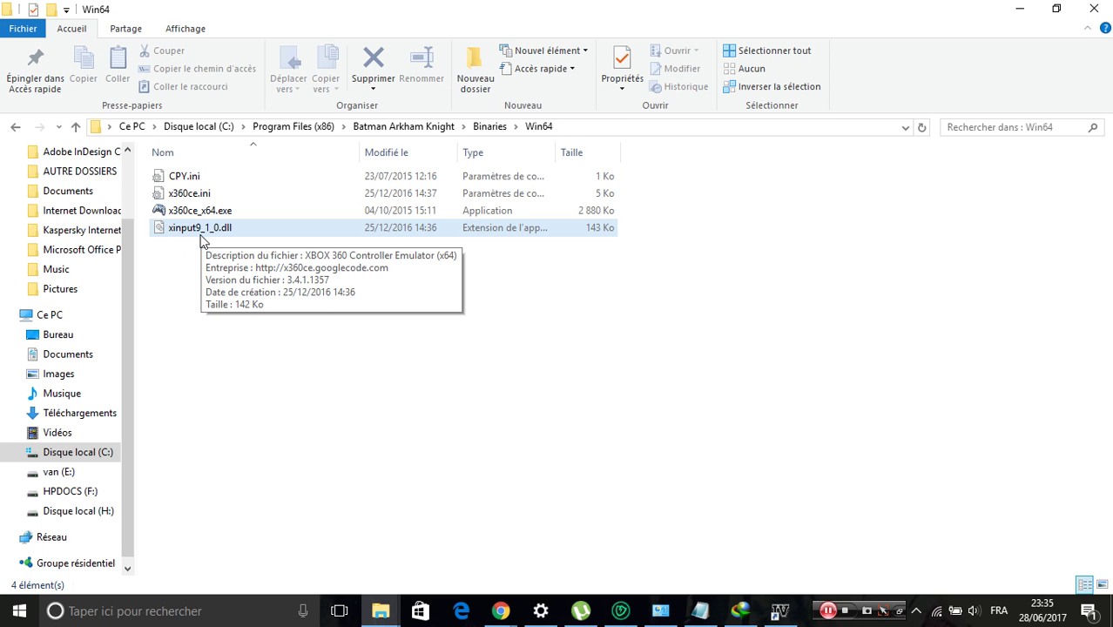
right_click(200, 240)
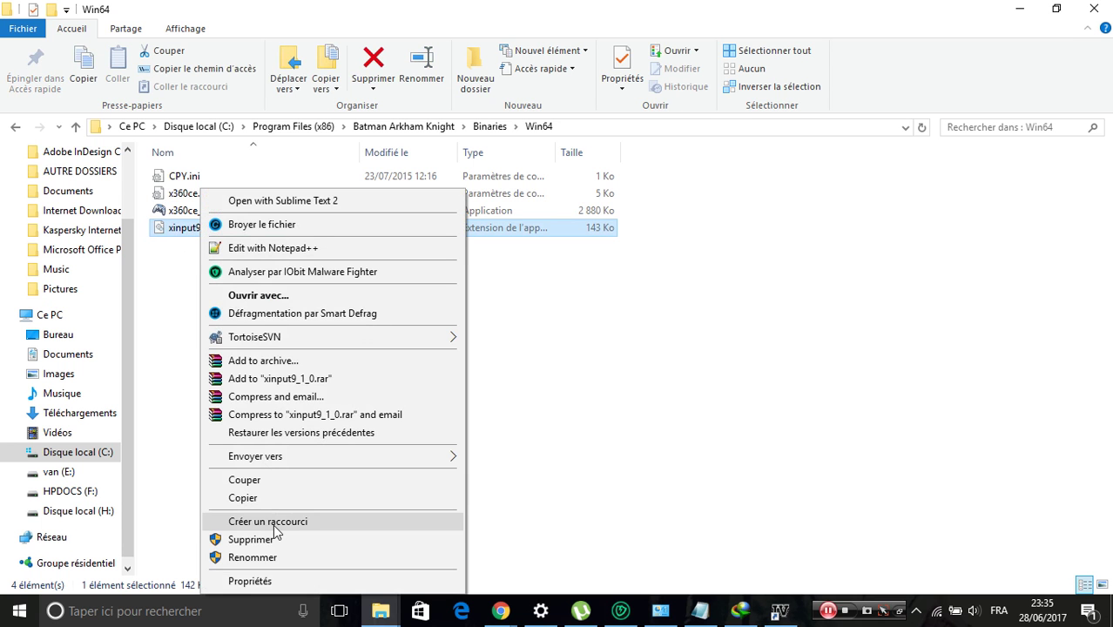
click(282, 561)
click(398, 412)
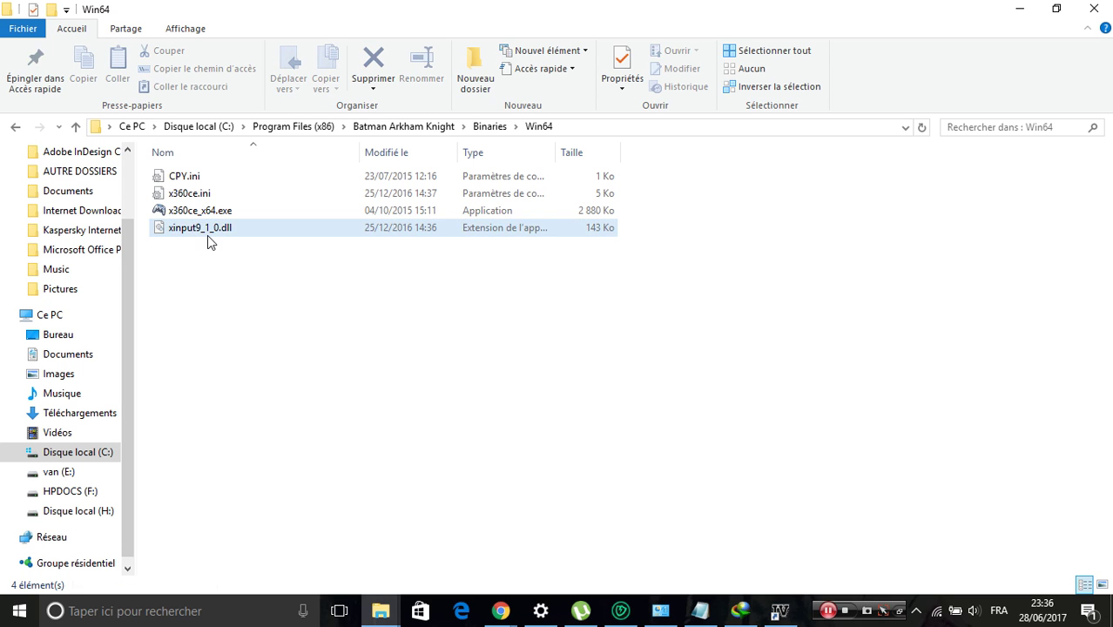
Examine x360ce_x64.exe in the Win64 folder and xinput1_4.dll in the Battlefield 1 Setup folder.
mouse_move(219, 241)
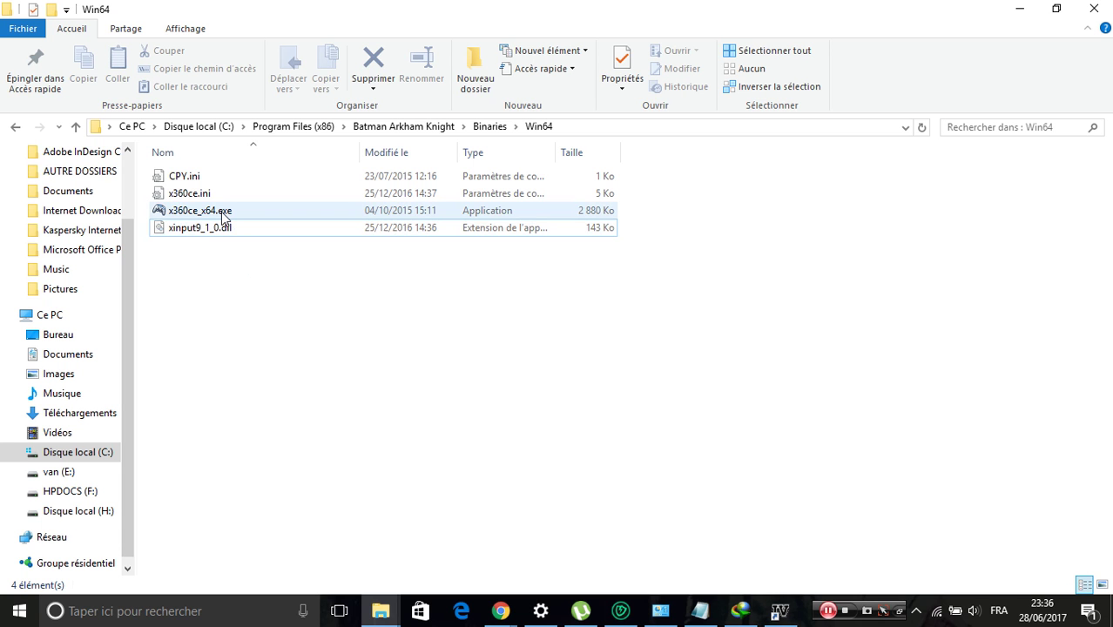
mouse_move(223, 216)
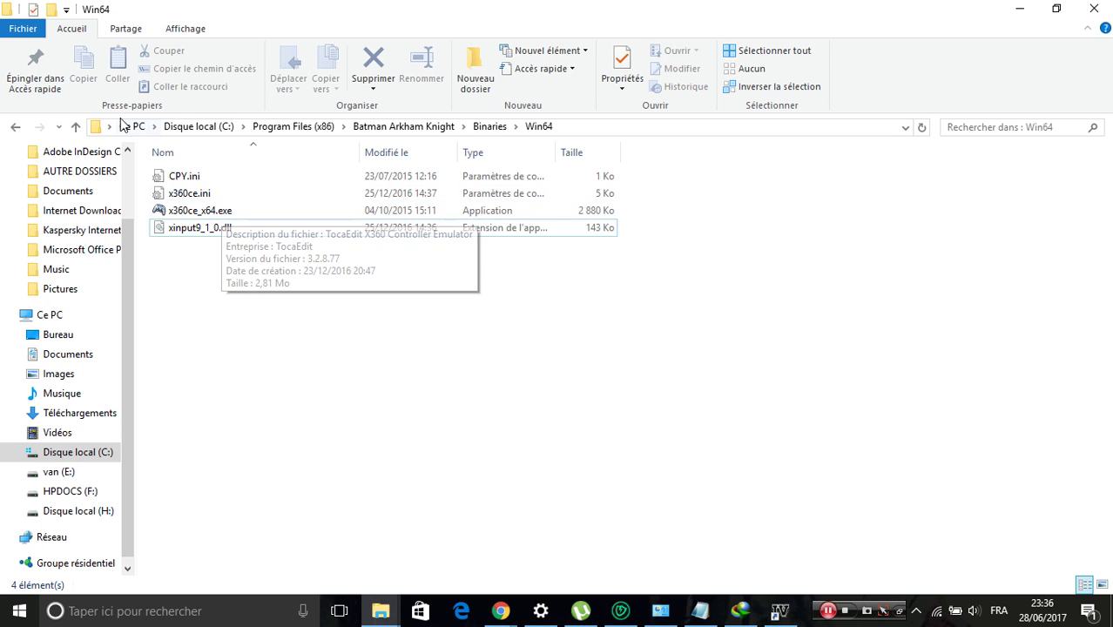
mouse_move(381, 611)
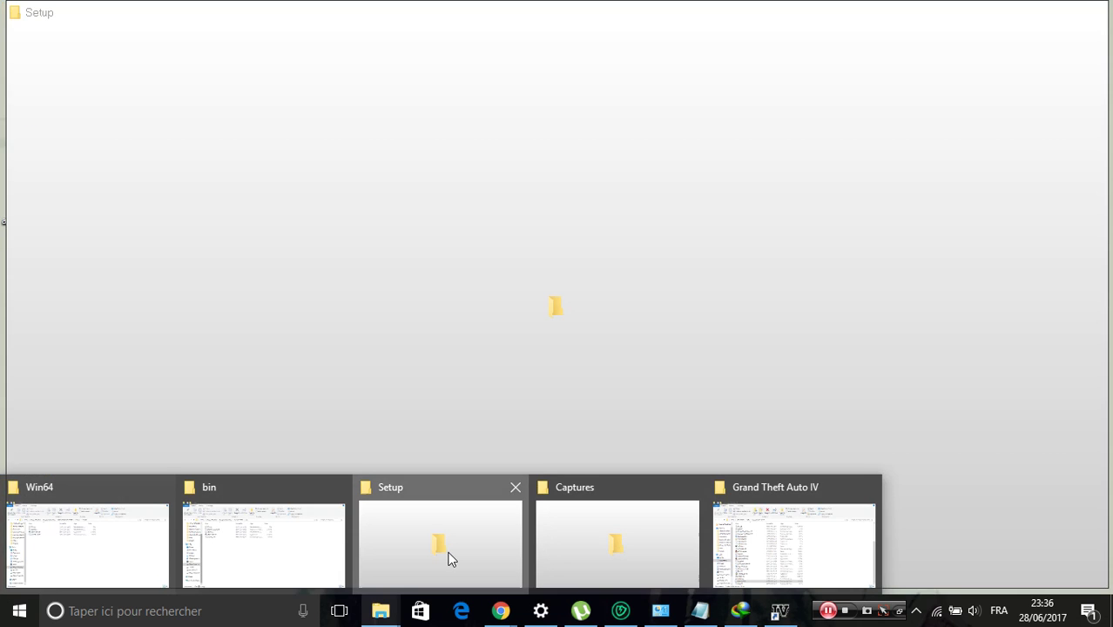
click(450, 557)
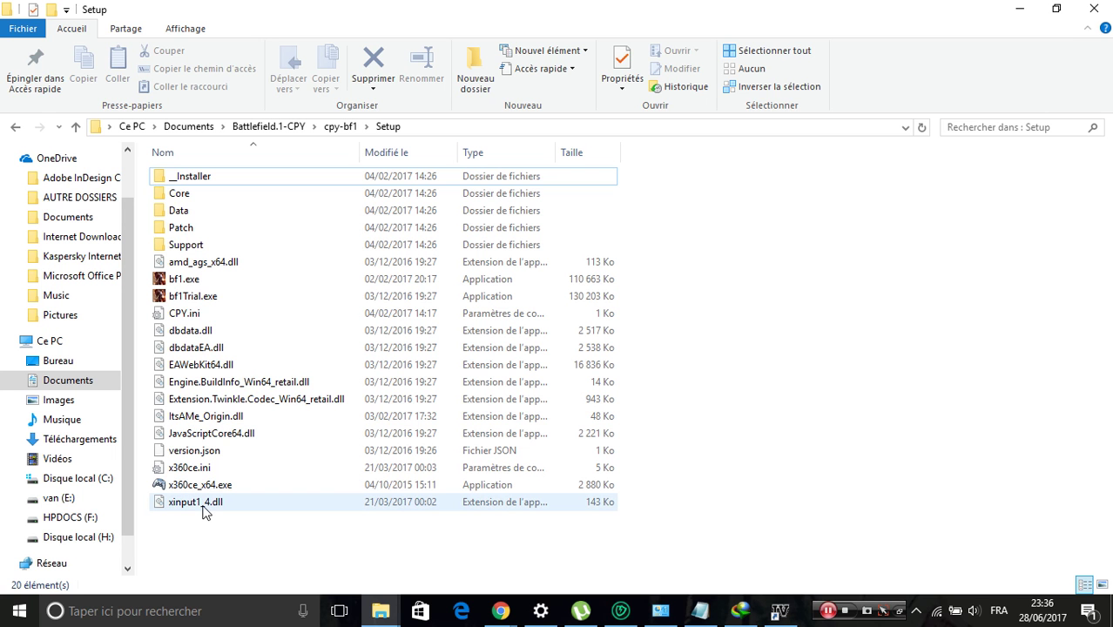
mouse_move(206, 515)
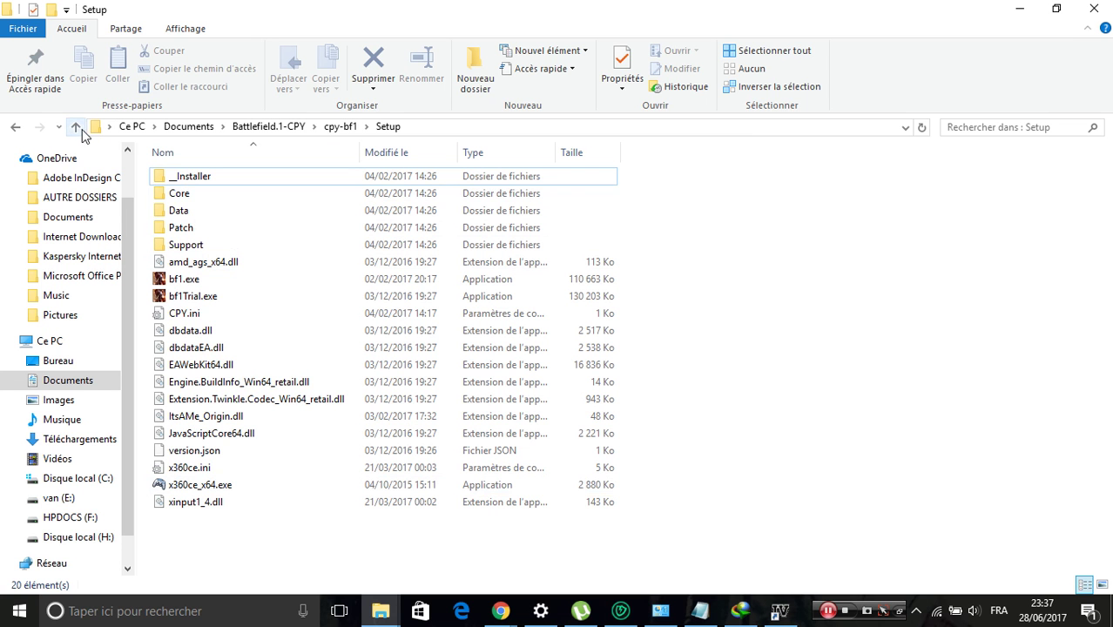
mouse_move(209, 509)
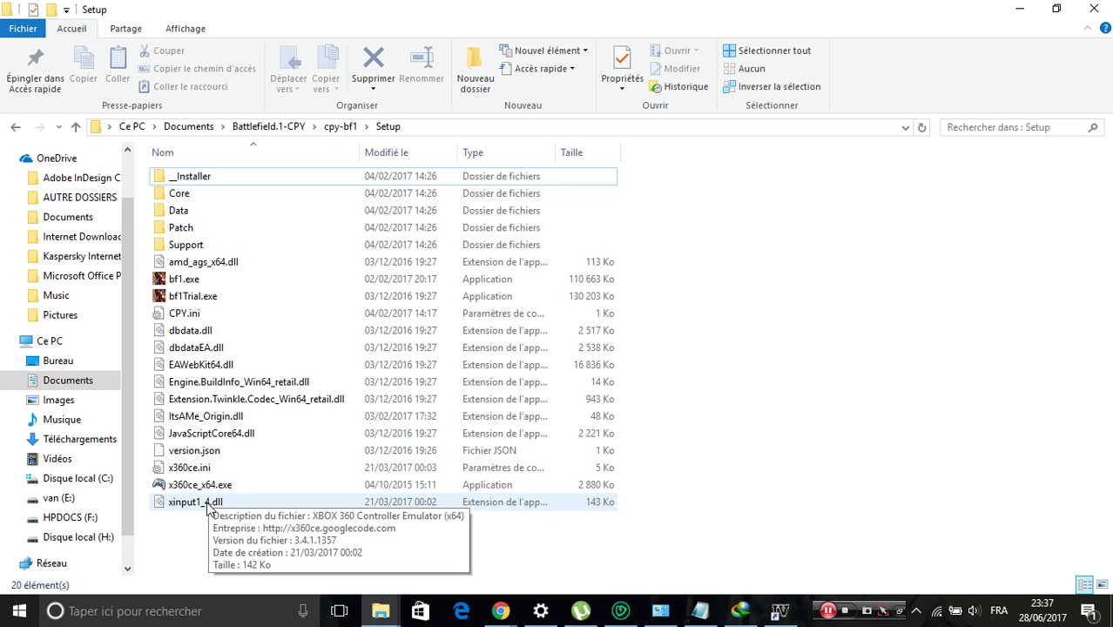
Go up to the cpy-bf1 folder and return to the Batman Arkham Knight Win64 folder window.
click(76, 128)
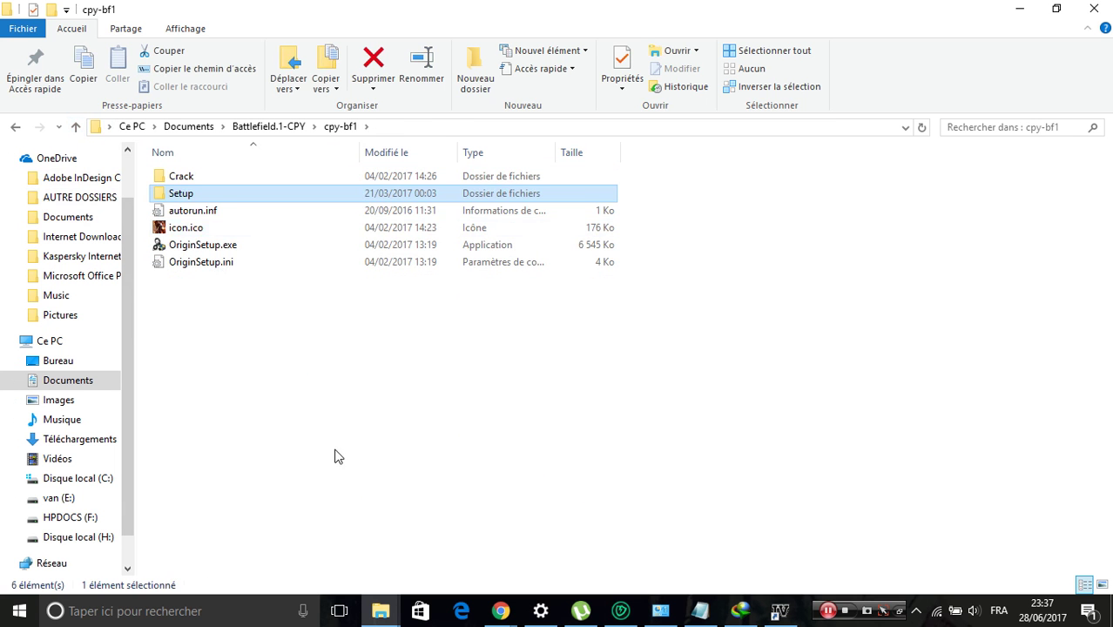
mouse_move(381, 610)
mouse_move(271, 553)
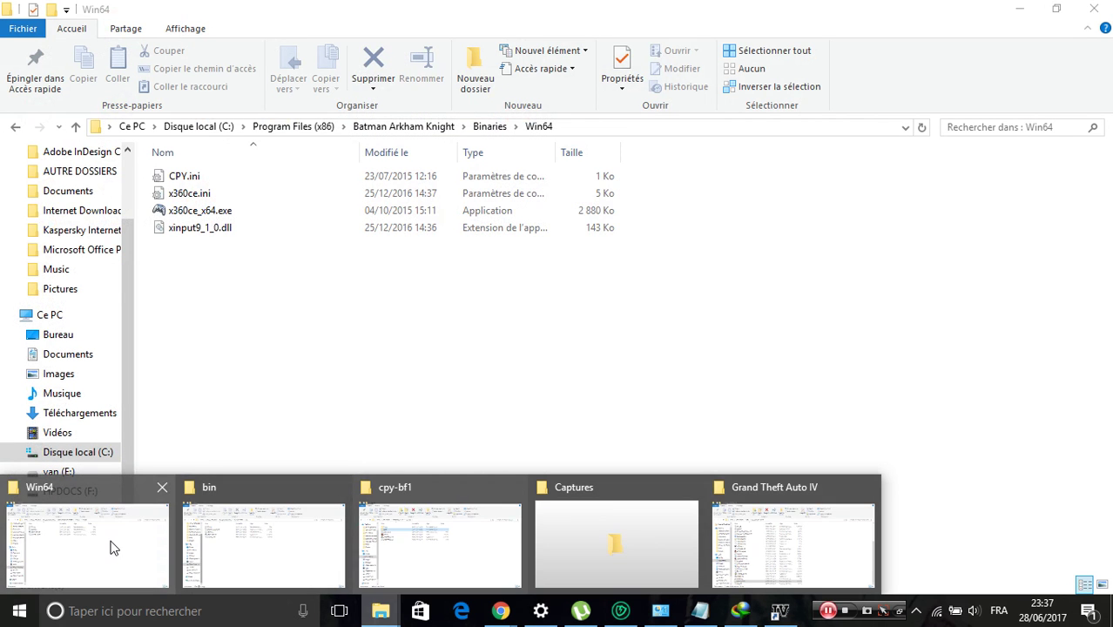
click(112, 542)
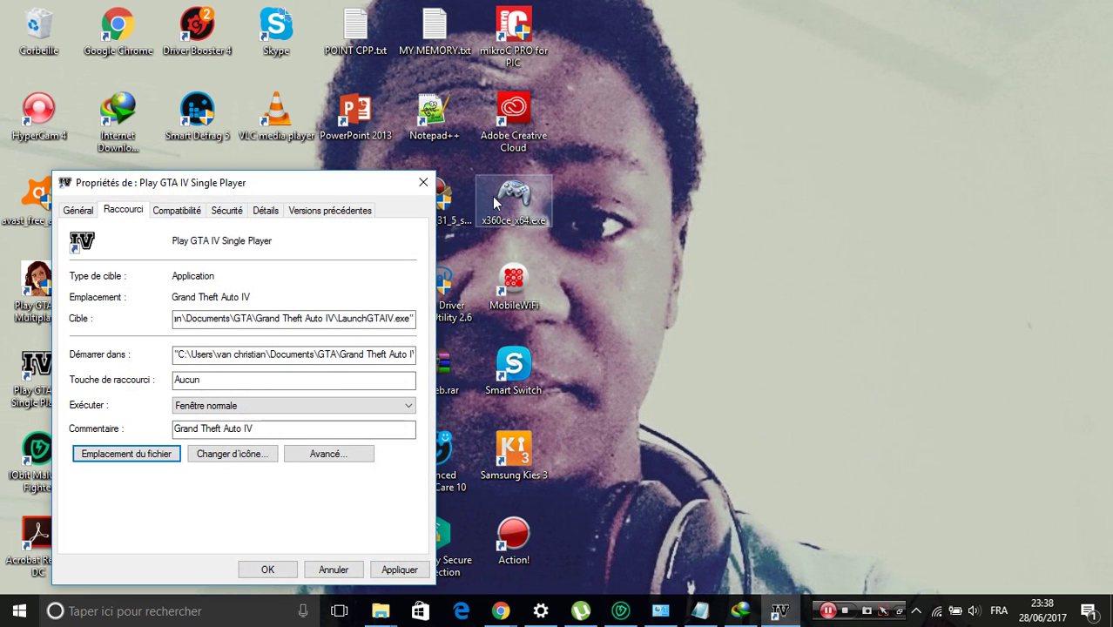
Close the Play GTA IV Single Player shortcut's properties and leave x360ce_x64.exe on the desktop without running any action on it.
click(424, 182)
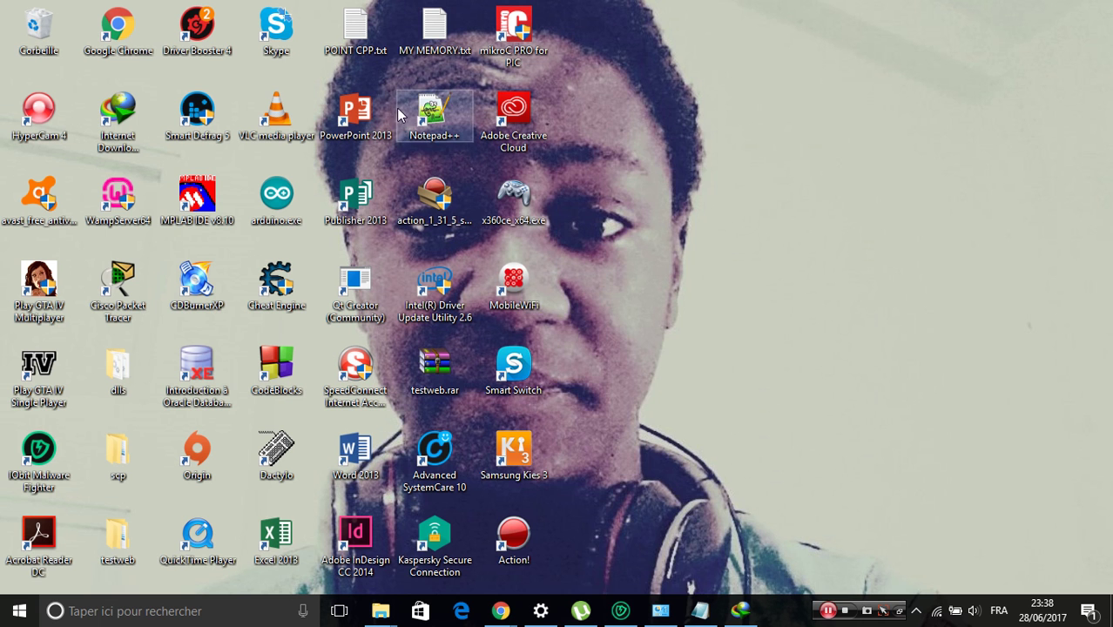
right_click(525, 199)
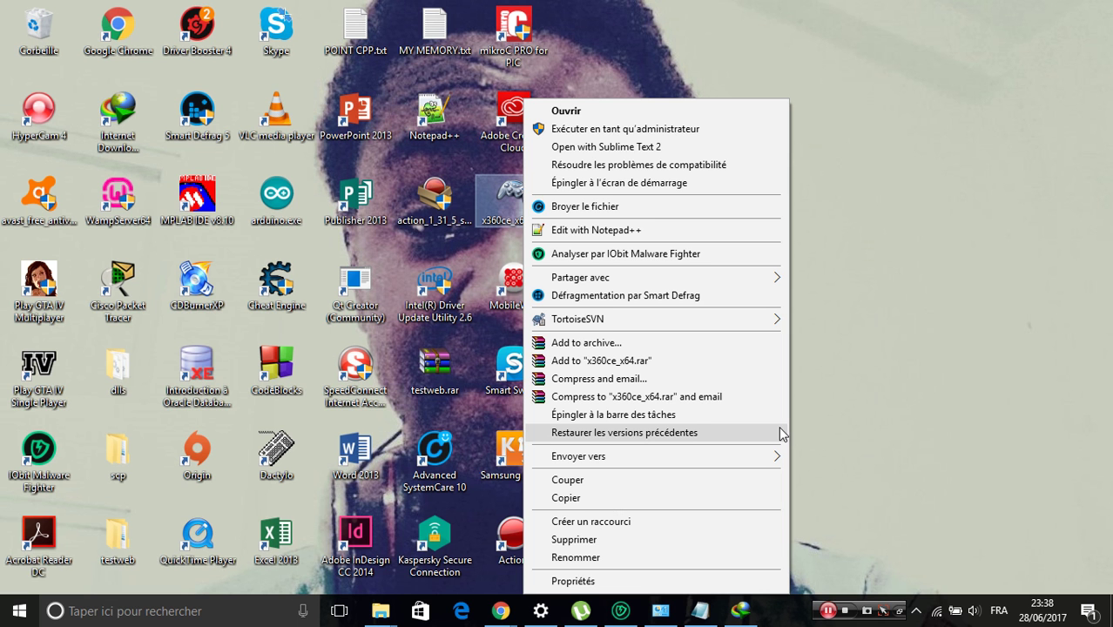
click(829, 426)
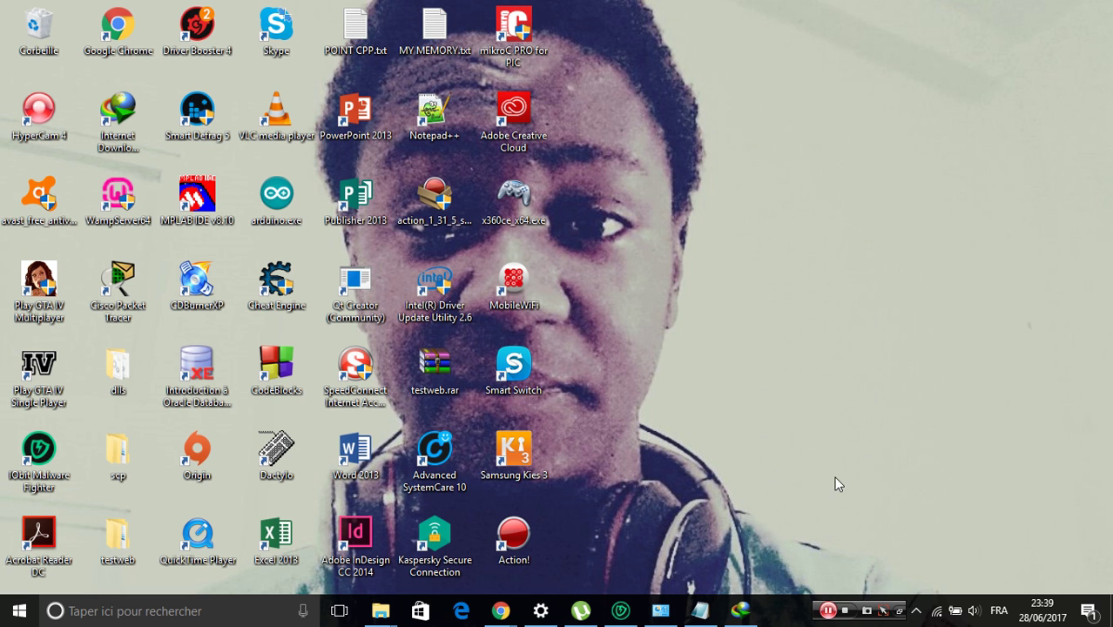